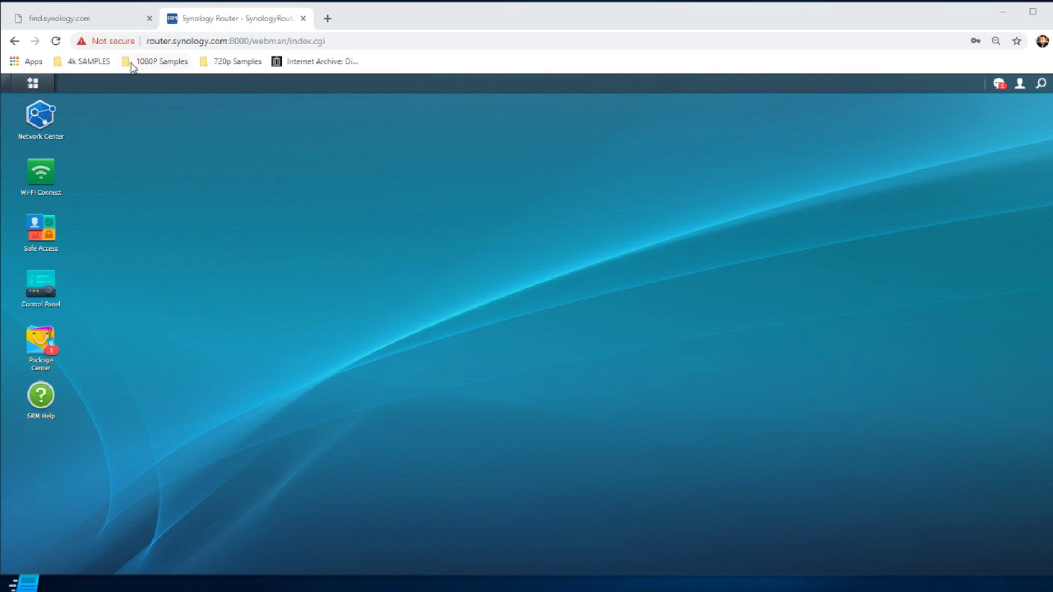
# Show the RT2600ac's model and SRM version on Control Panel's Device page, then launch Wi-Fi Connect.
pyautogui.click(32, 84)
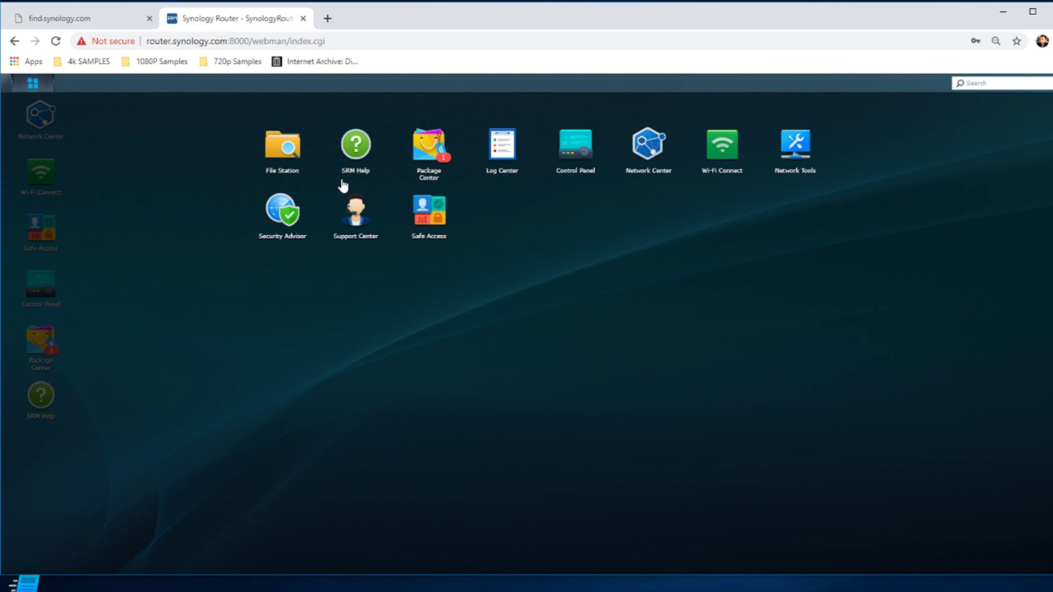
pyautogui.click(578, 151)
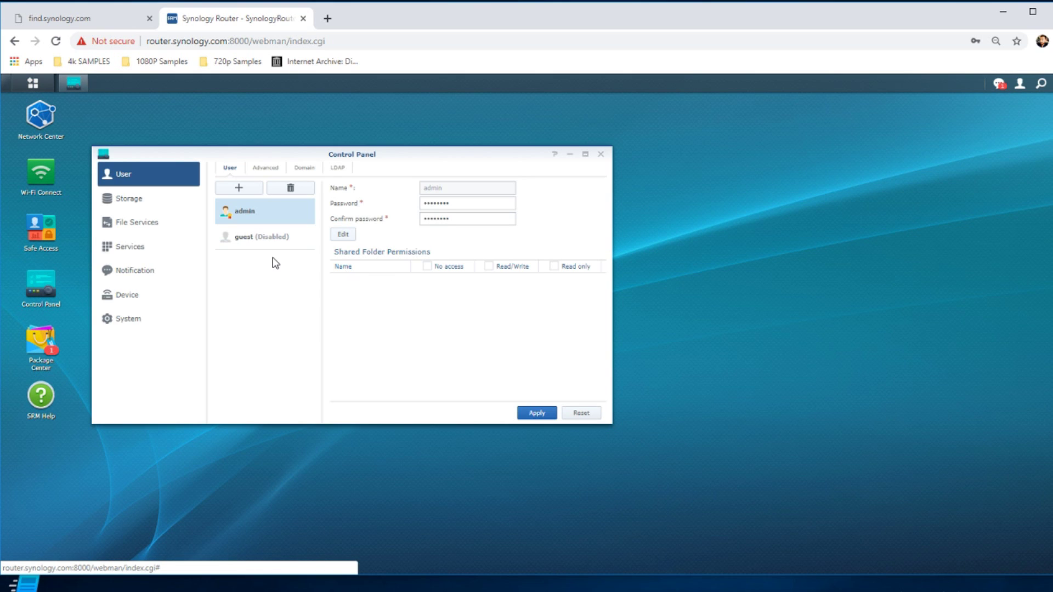
pyautogui.click(134, 299)
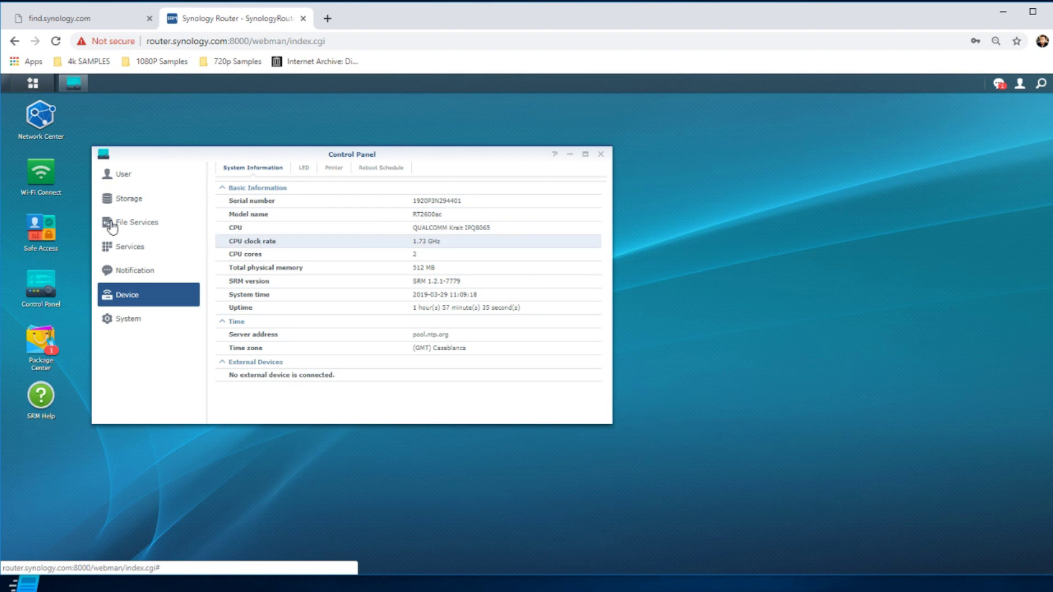
pyautogui.click(40, 170)
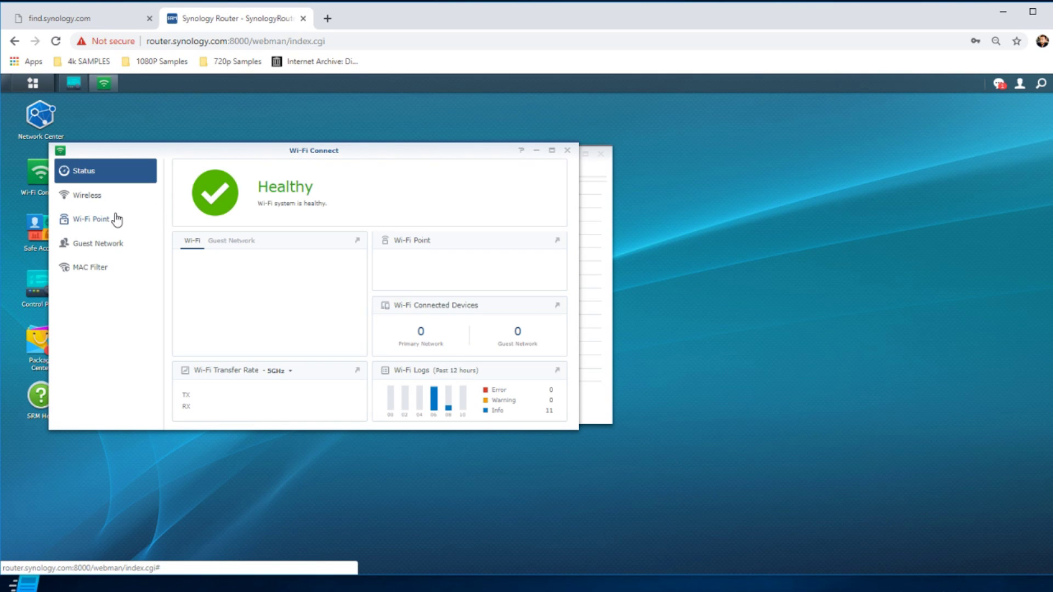
# Check the Wi-Fi Point list in Wi-Fi Connect, move its window aside, and close Control Panel.
pyautogui.click(93, 219)
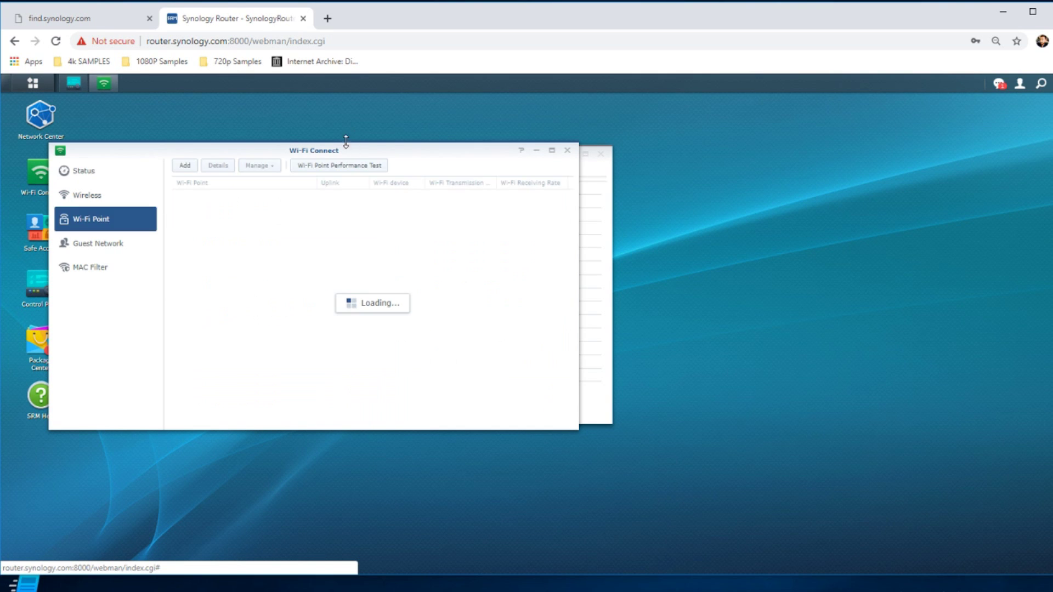
pyautogui.moveTo(345, 148); pyautogui.dragTo(844, 247)
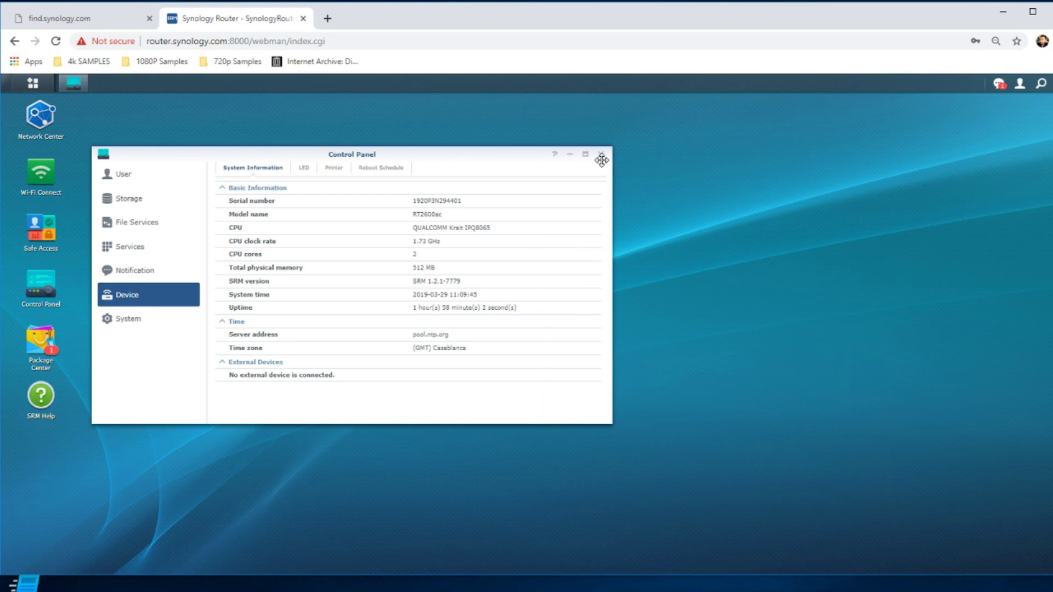
pyautogui.click(601, 155)
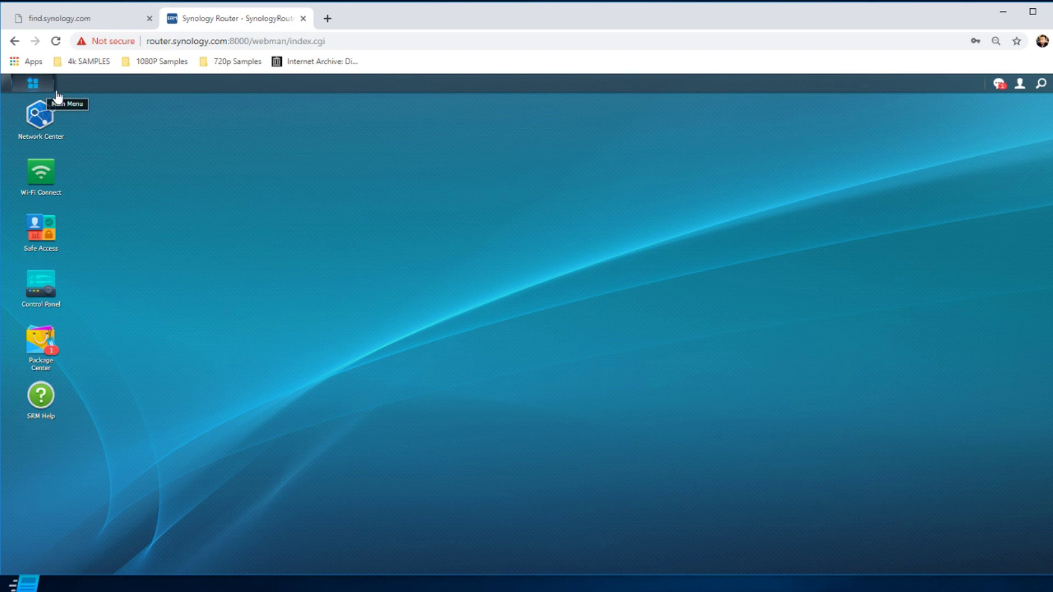
pyautogui.click(38, 85)
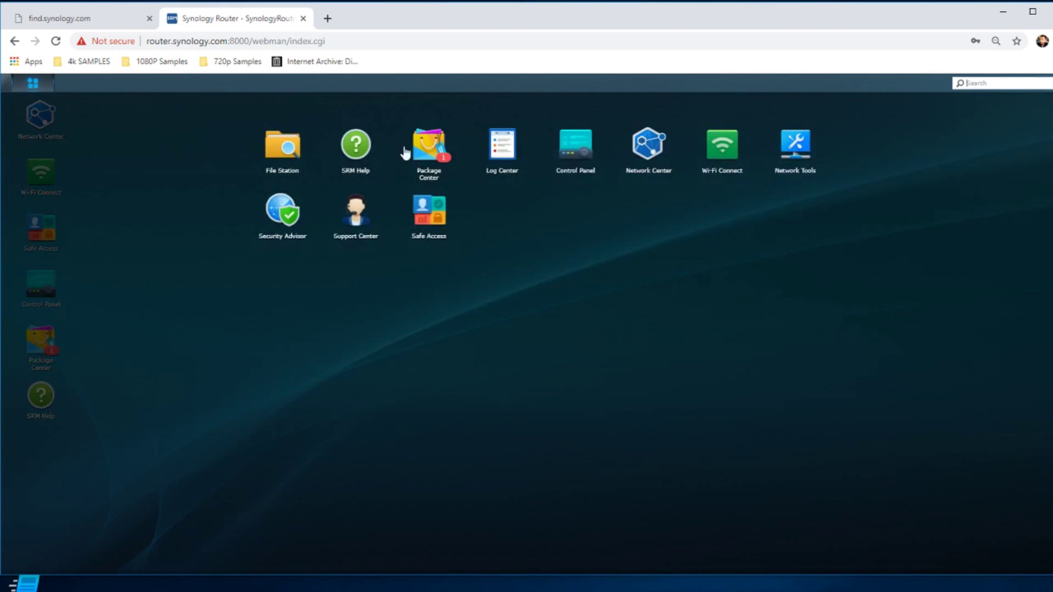
# Launch Control Panel to its User page listing the admin and disabled guest accounts.
pyautogui.click(593, 136)
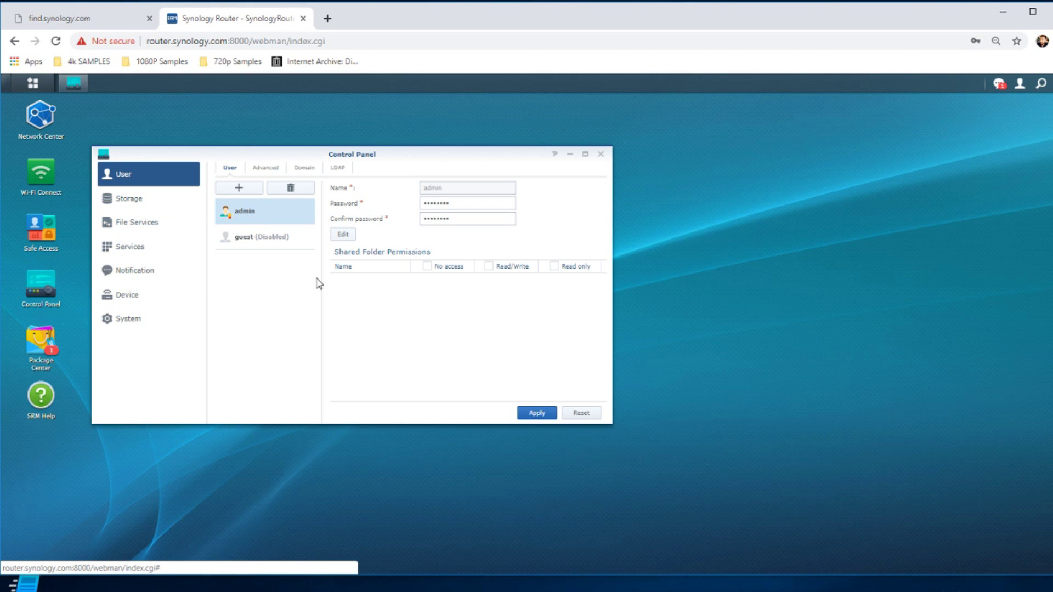
# Launch Package Center and accept its Terms of Service to see the Safe Access update.
pyautogui.click(44, 338)
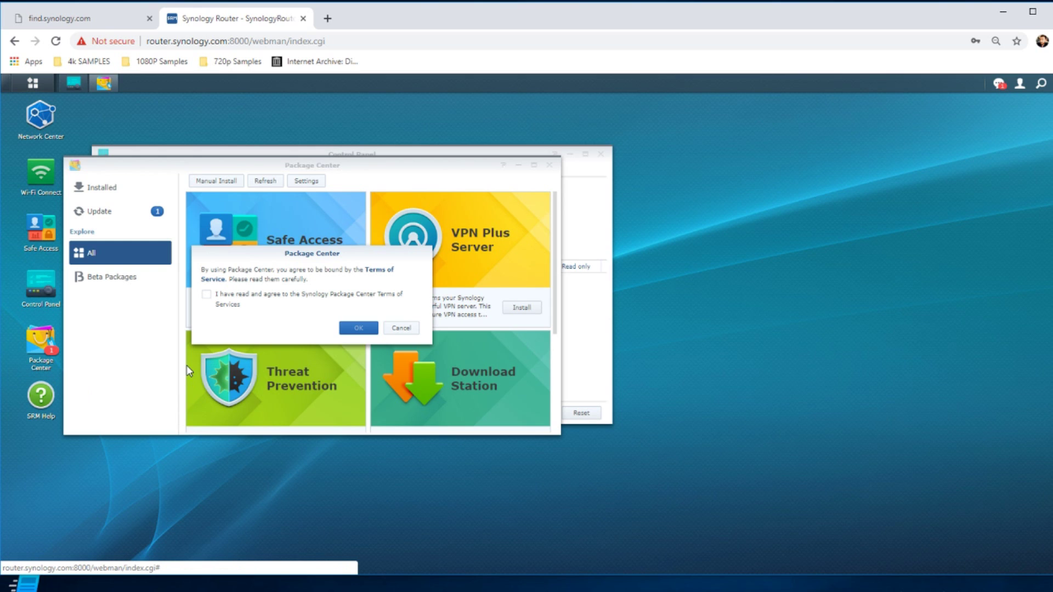
pyautogui.click(207, 294)
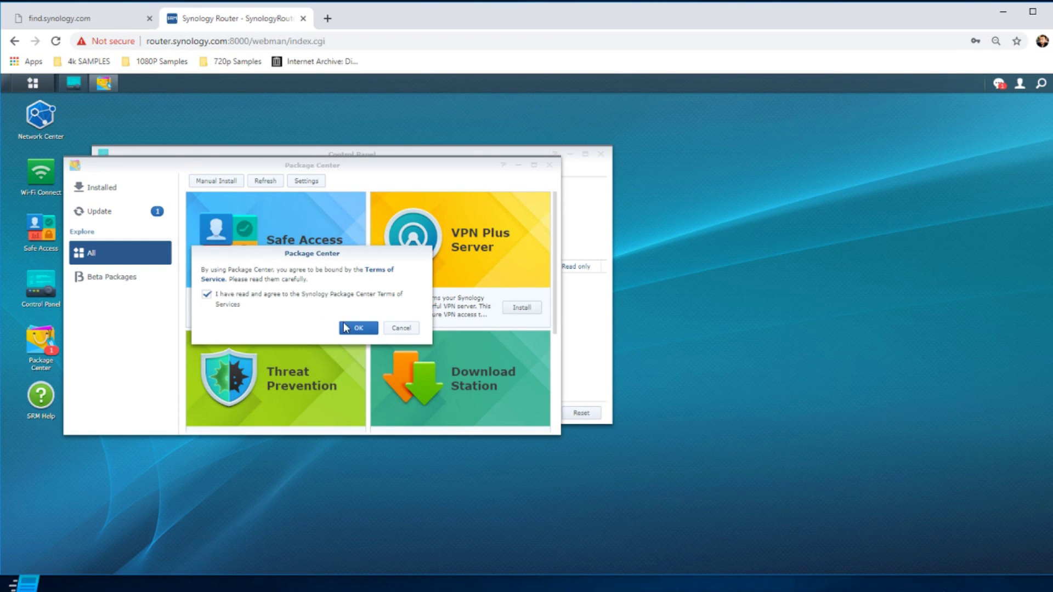
pyautogui.click(358, 328)
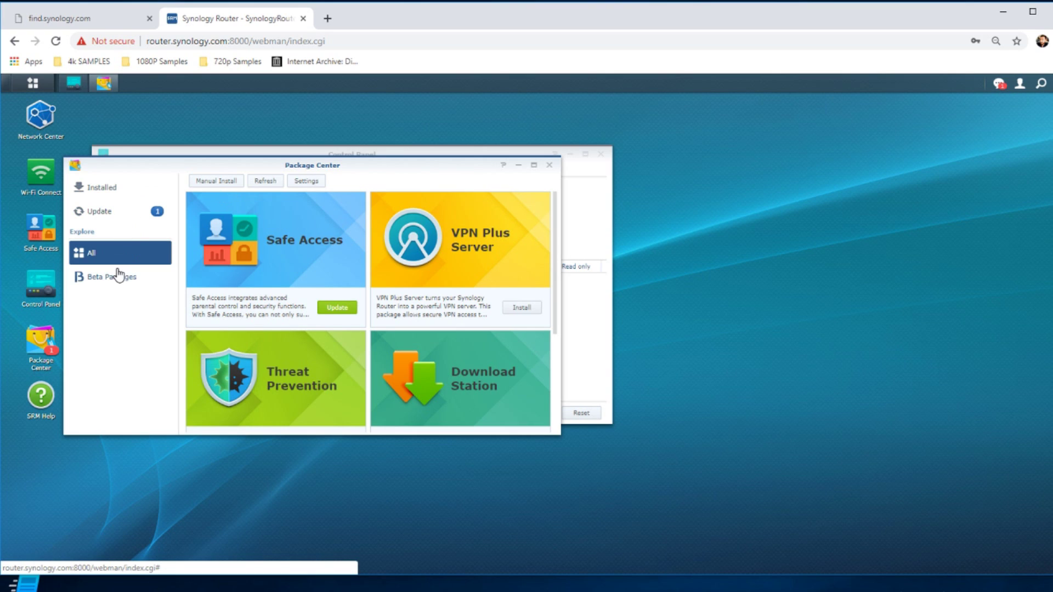
# Open Network Center, close Control Panel and Package Center, and enlarge and reposition the window.
pyautogui.click(39, 116)
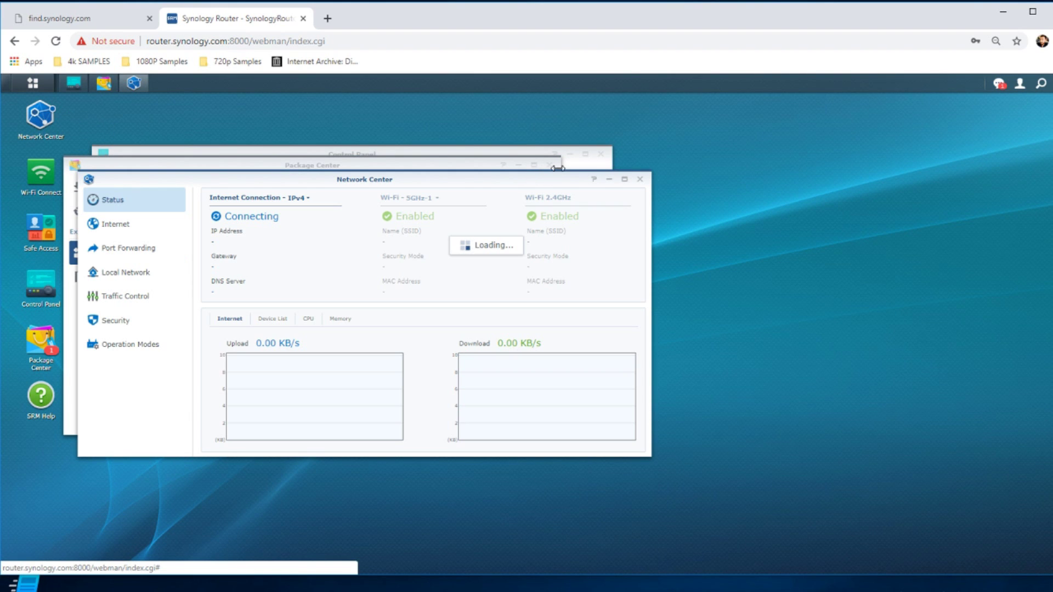
pyautogui.click(601, 157)
pyautogui.click(601, 157)
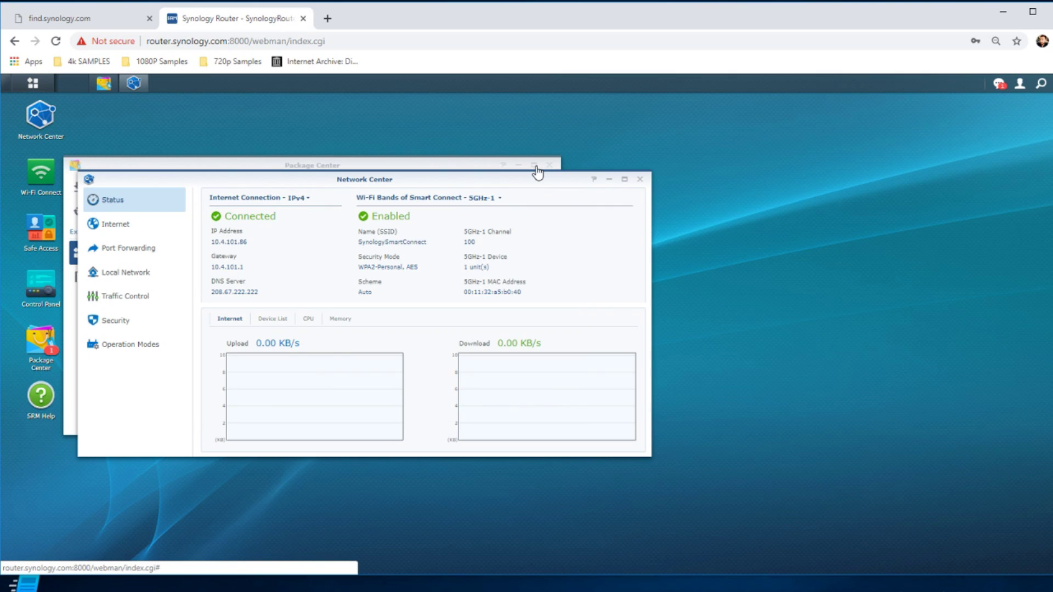
pyautogui.click(547, 163)
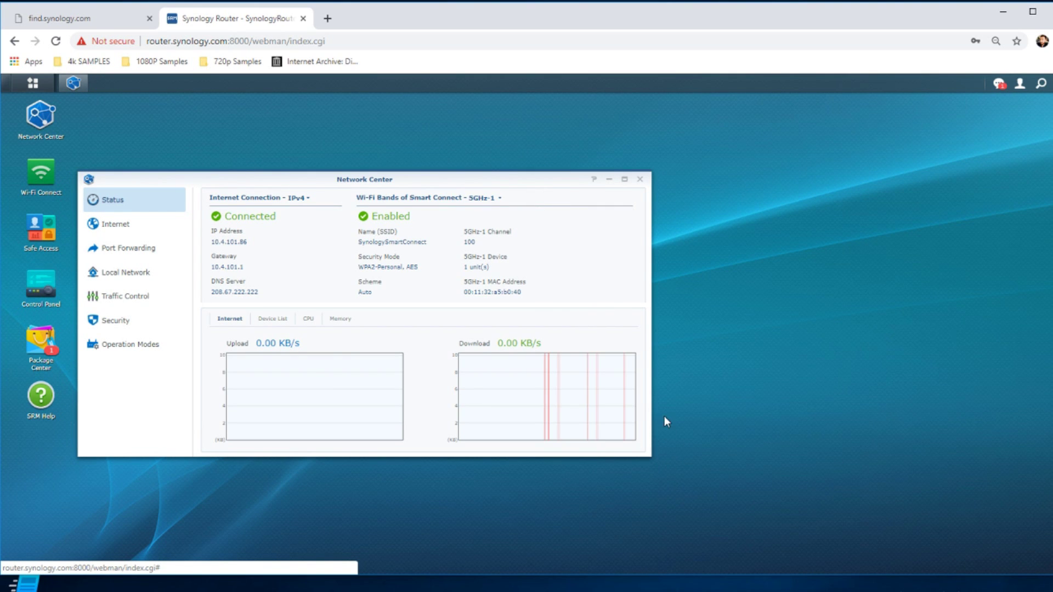
pyautogui.moveTo(651, 383); pyautogui.dragTo(790, 359)
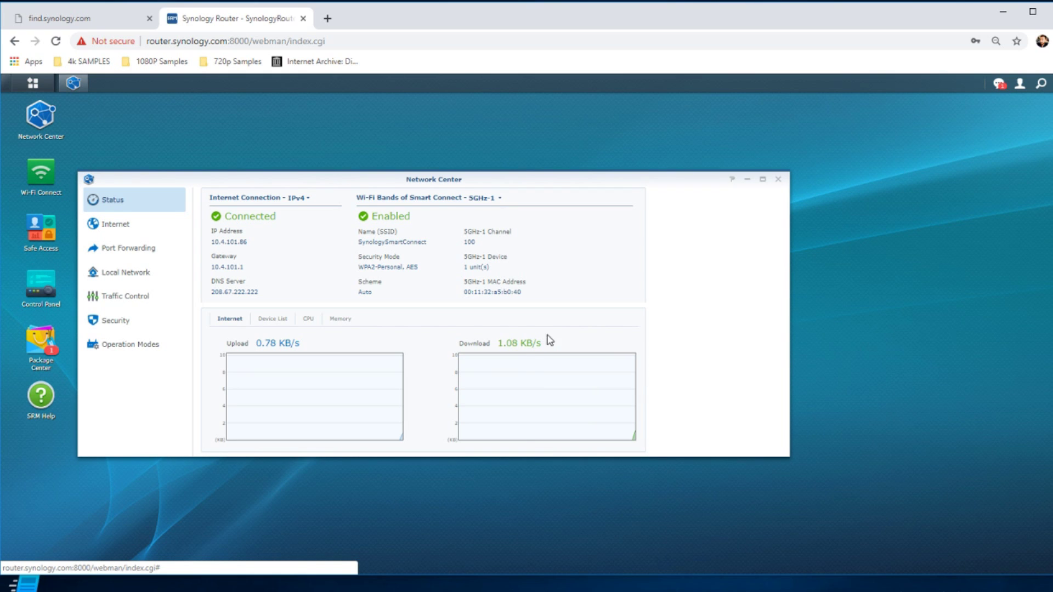
pyautogui.moveTo(469, 180); pyautogui.dragTo(545, 150)
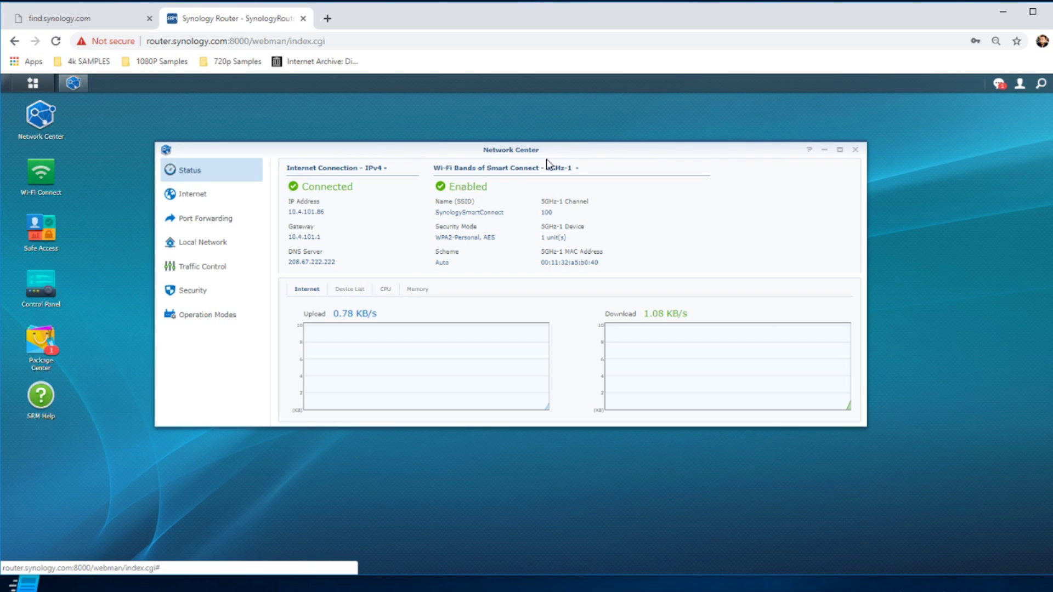
# Review the connected devices in Device List, making the window taller to see more.
pyautogui.click(348, 289)
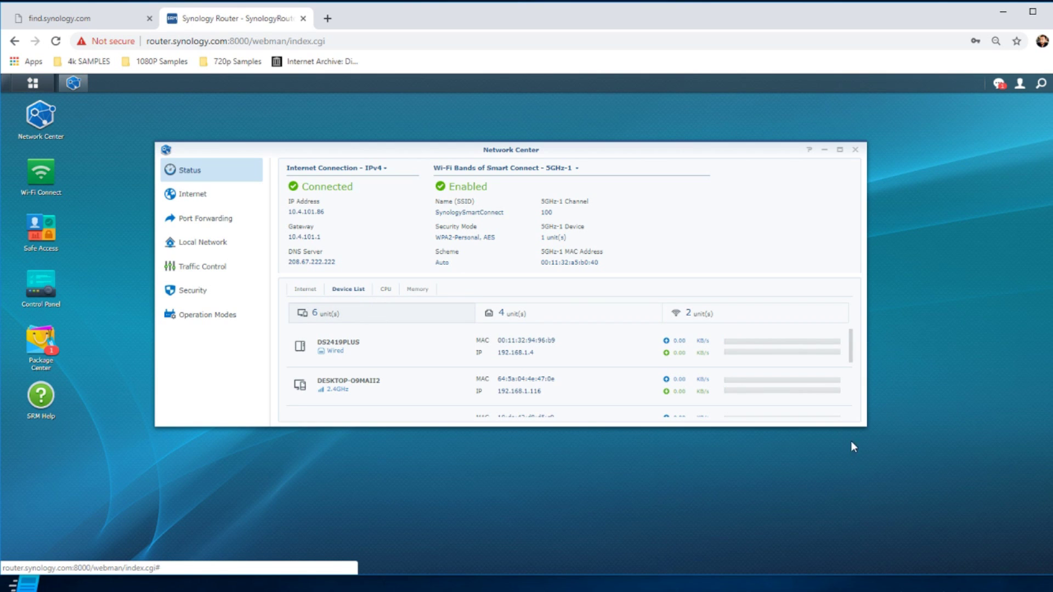
pyautogui.moveTo(839, 422); pyautogui.dragTo(830, 501)
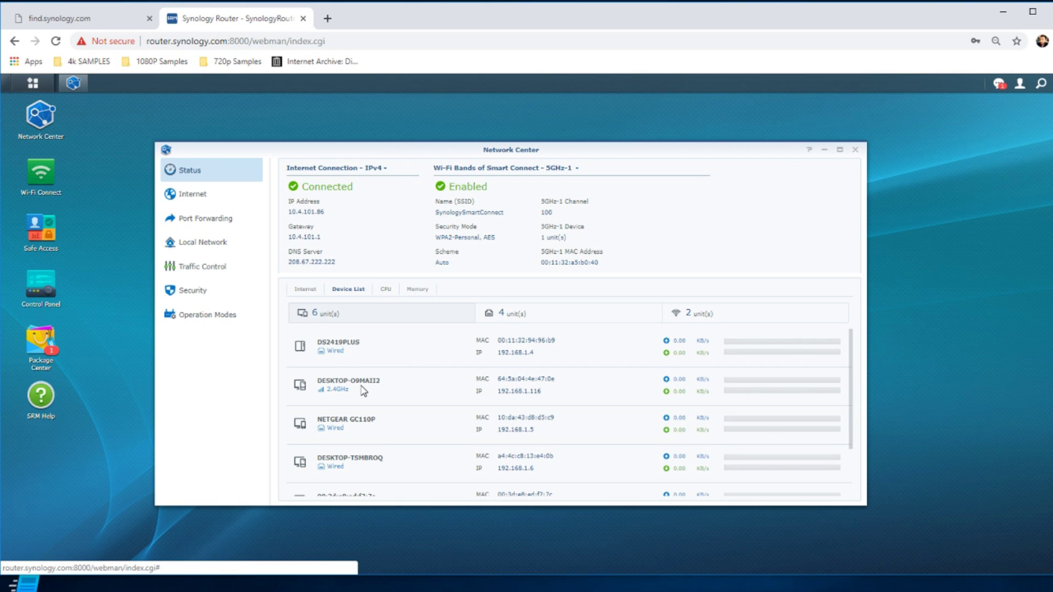
pyautogui.scroll(-1, 364, 390)
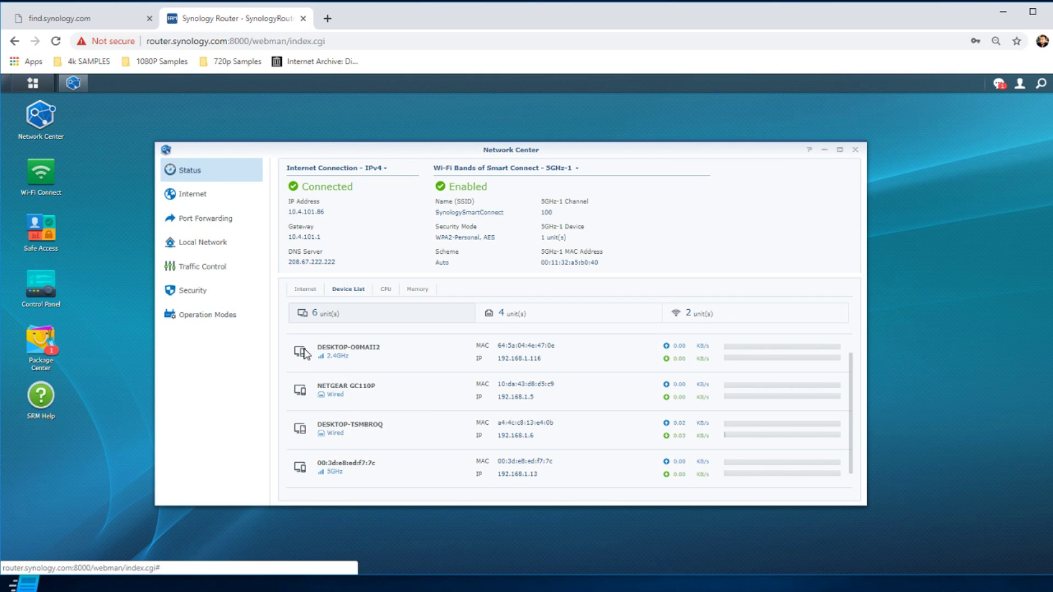
pyautogui.scroll(-1, 354, 381)
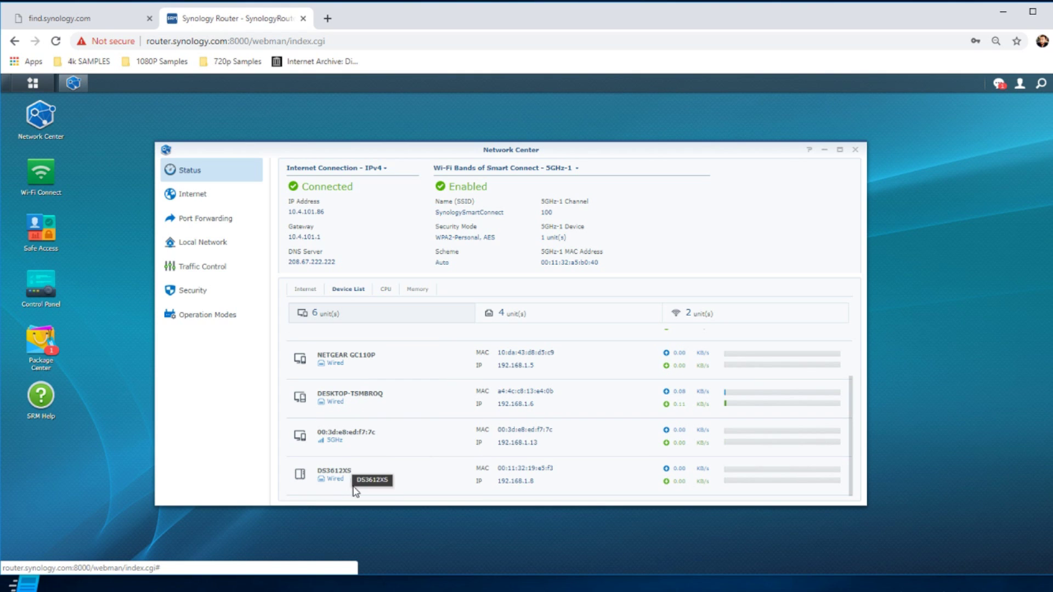
pyautogui.scroll(2, 496, 405)
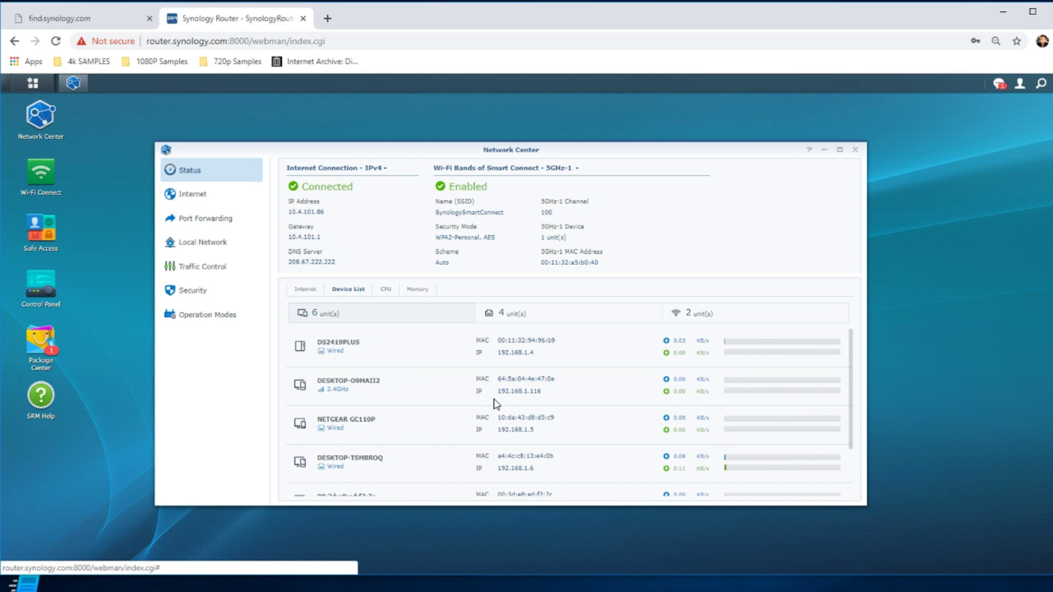
pyautogui.scroll(-2, 496, 404)
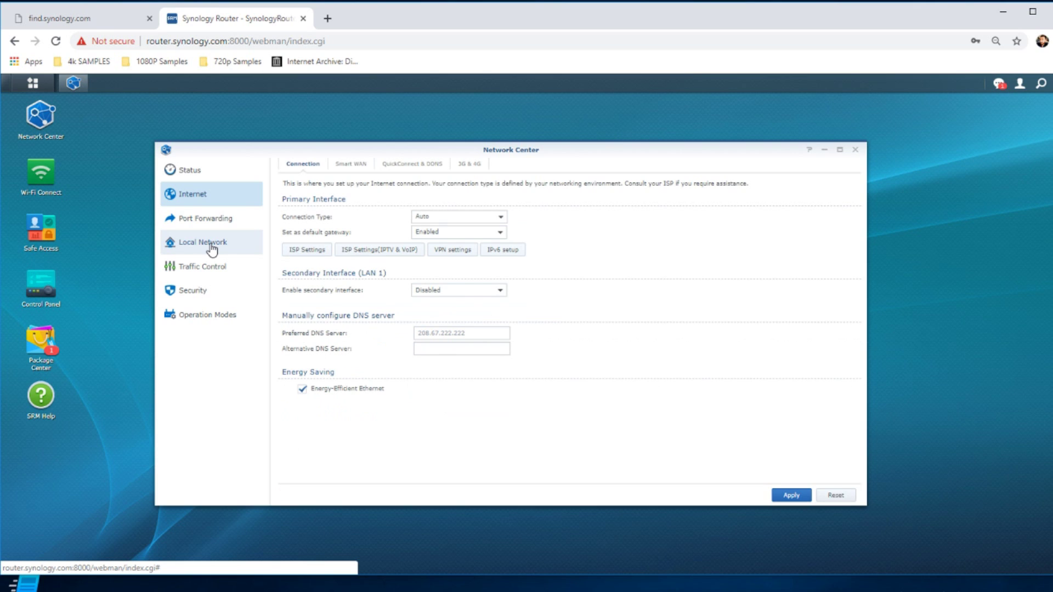
# Review the traffic control device list and Security > General settings, then close Network Center.
pyautogui.click(204, 276)
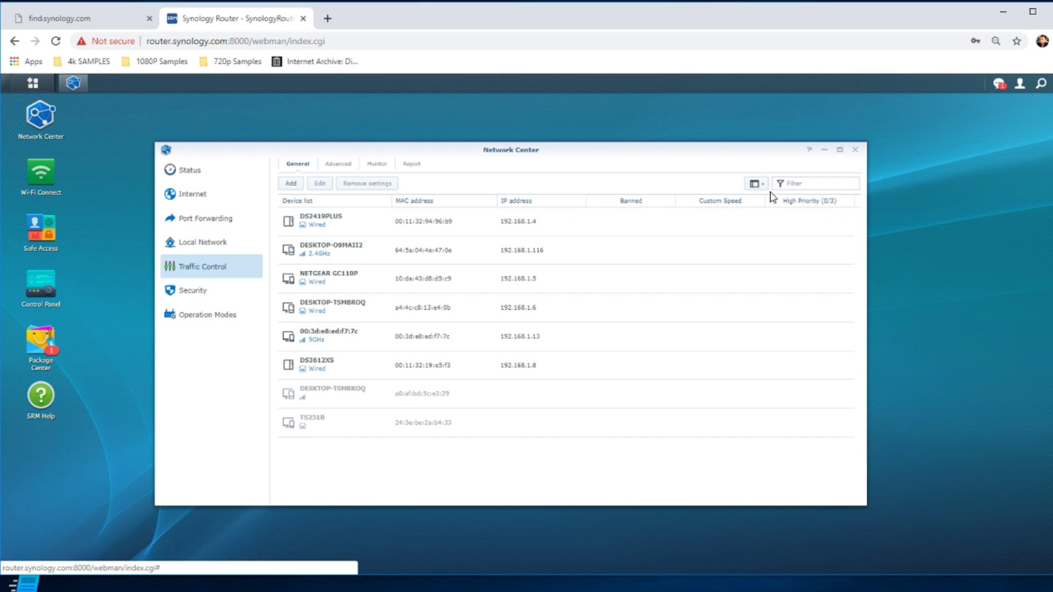
pyautogui.click(193, 296)
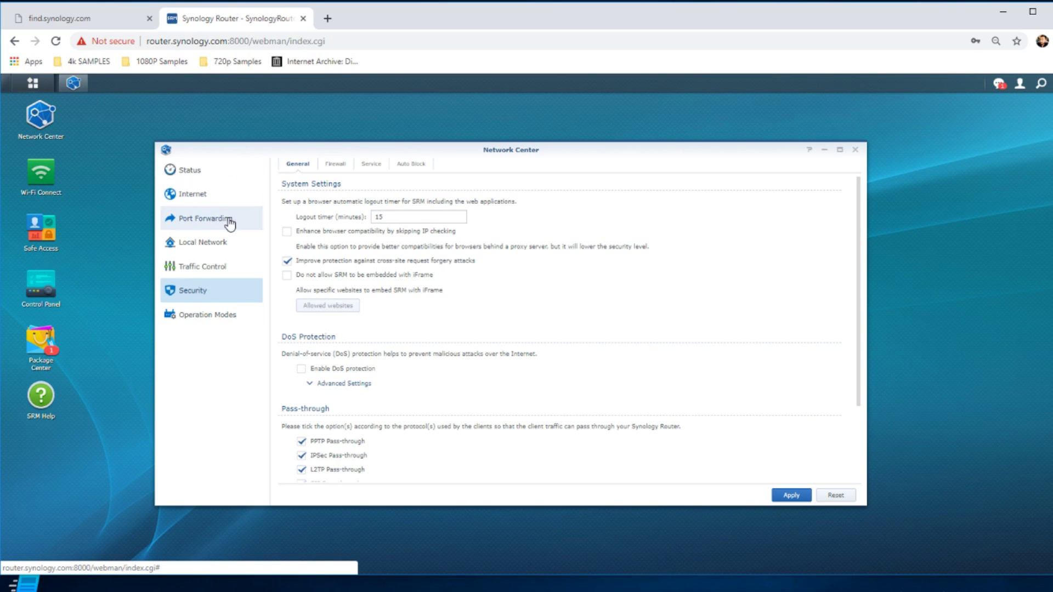
pyautogui.click(855, 149)
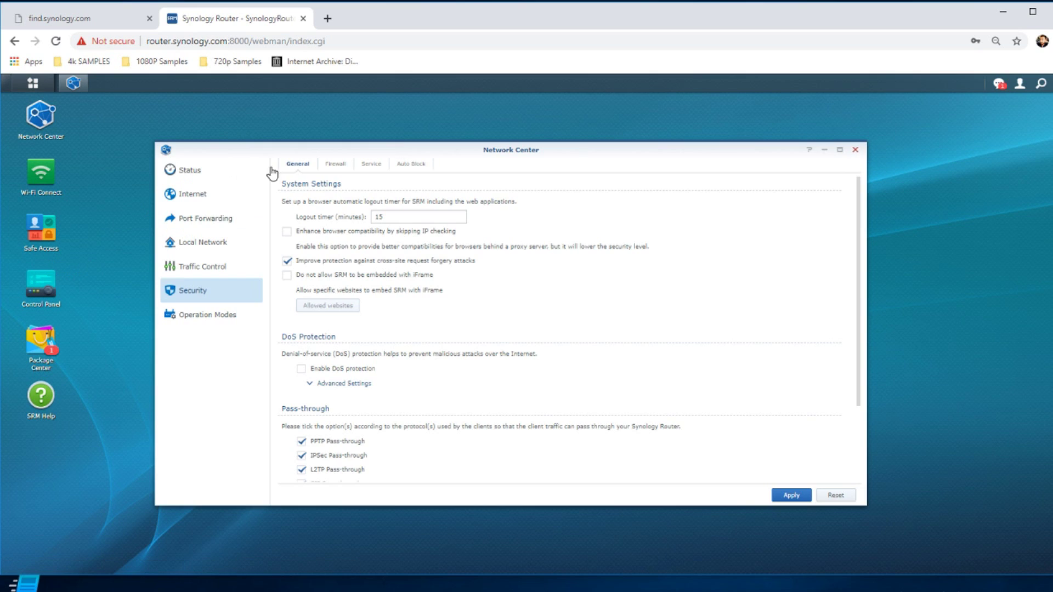
# Launch Safe Access to its Overview showing no profiles and empty attempt charts.
pyautogui.click(40, 248)
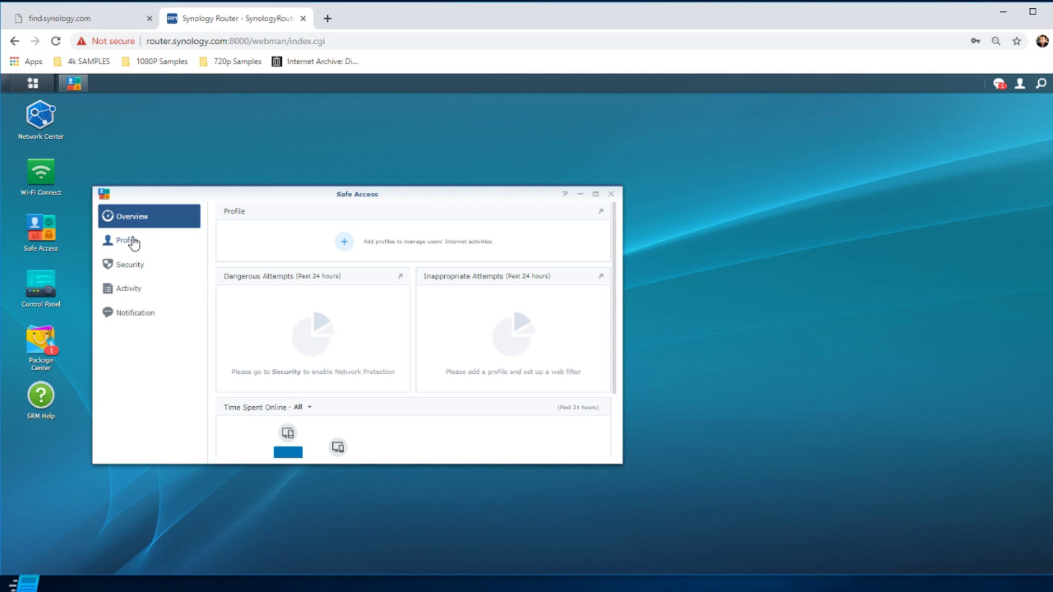
# Start a new Safe Access profile of the User Profile type and open the photo picker.
pyautogui.click(344, 241)
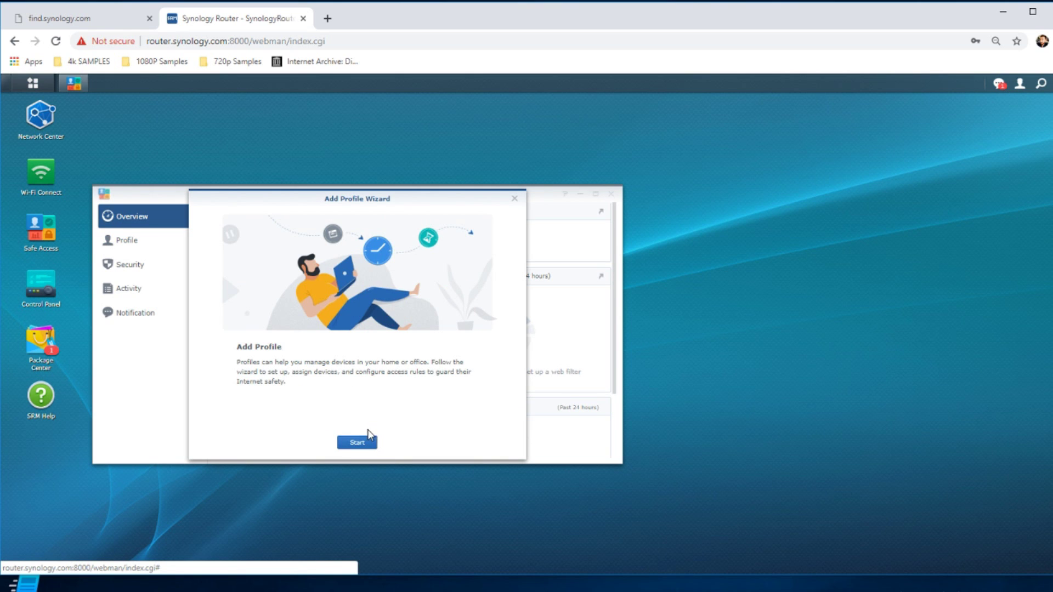
pyautogui.click(357, 443)
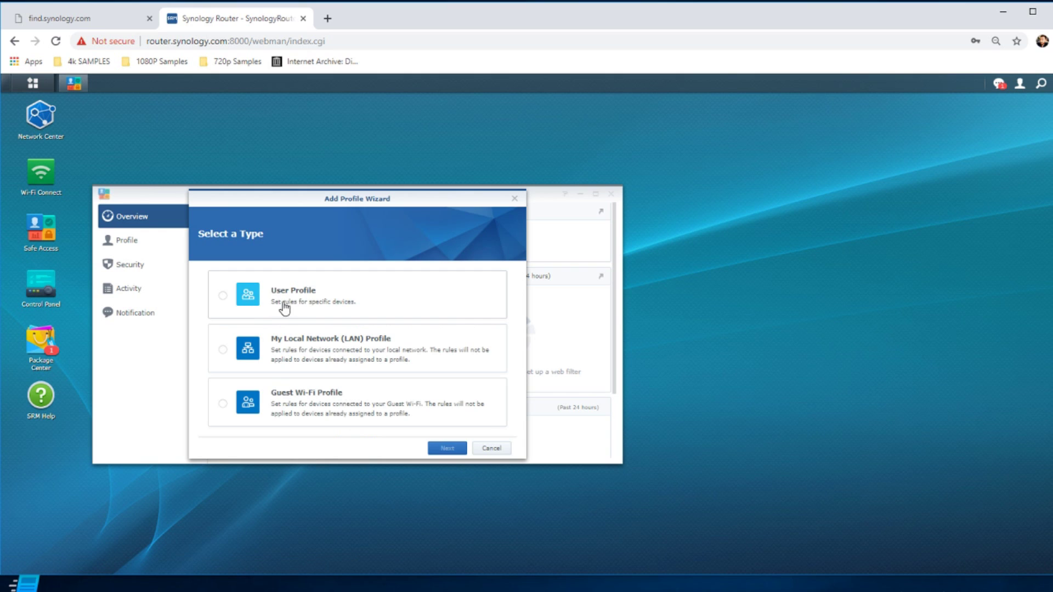
pyautogui.click(225, 296)
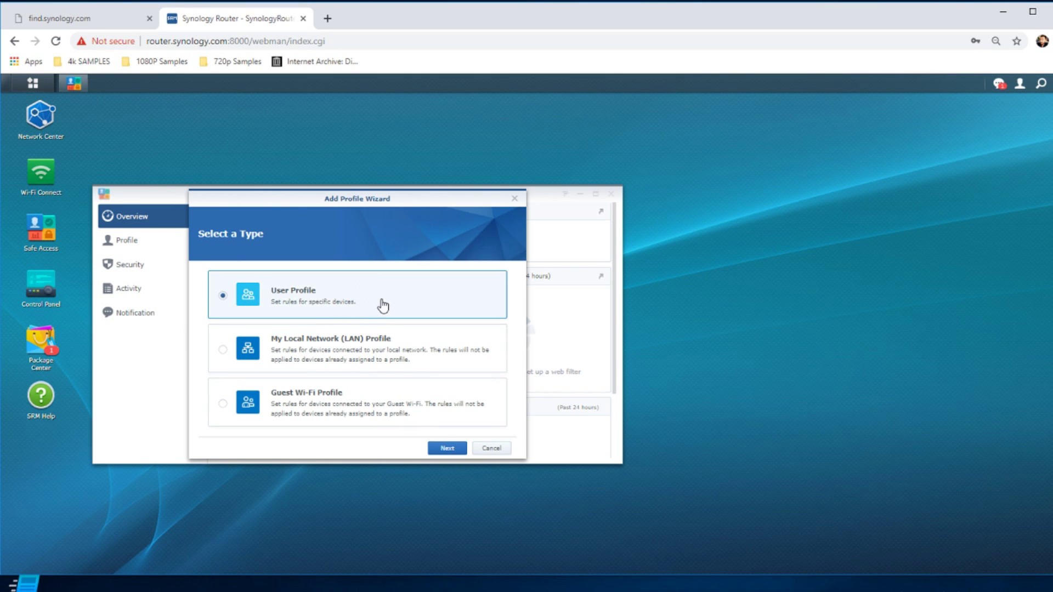
pyautogui.click(297, 415)
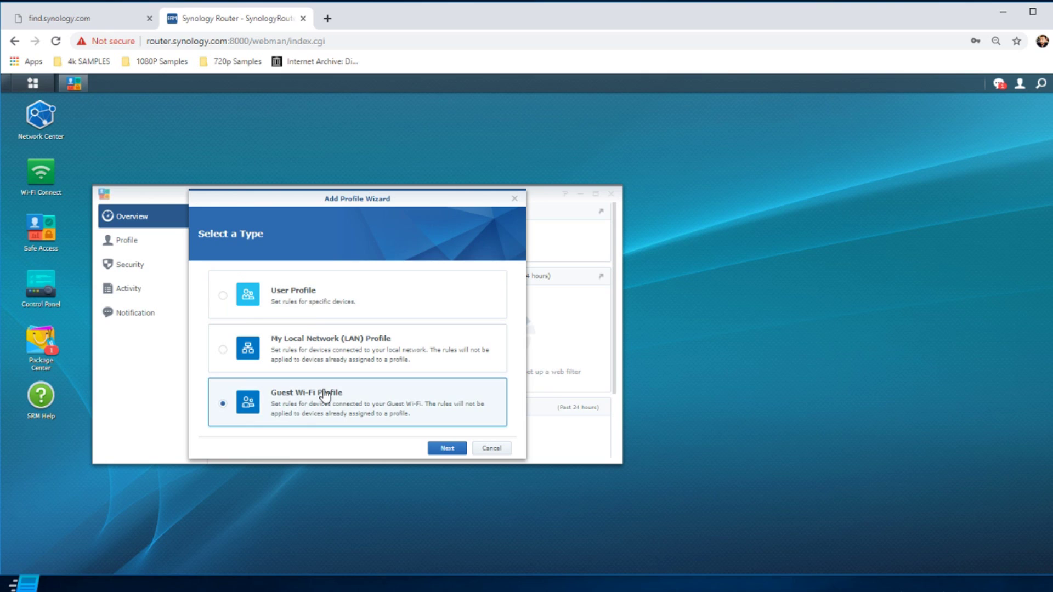
pyautogui.click(313, 344)
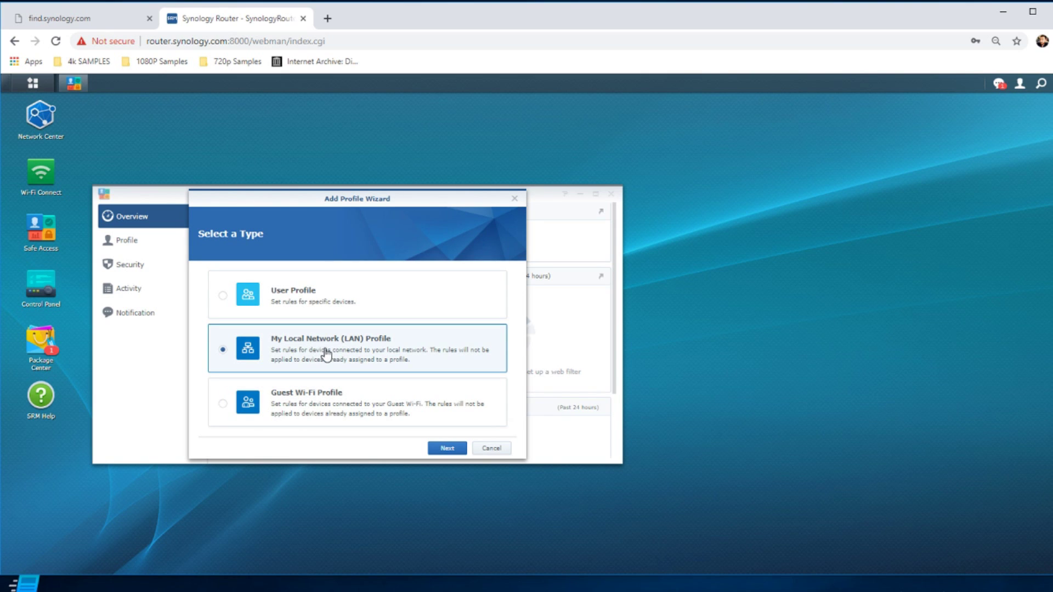
pyautogui.click(345, 298)
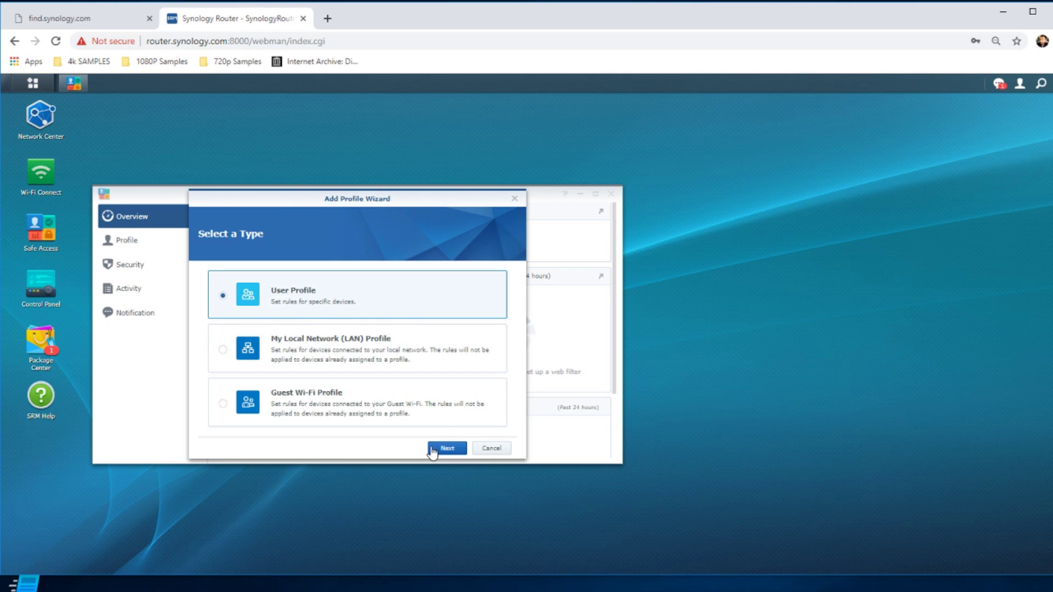
pyautogui.click(447, 449)
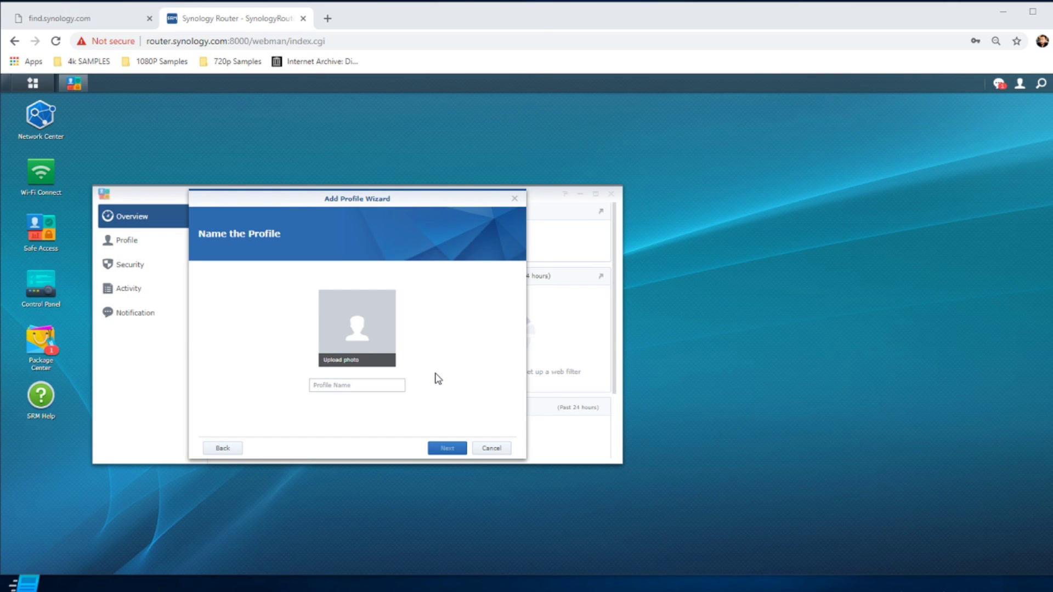
pyautogui.click(356, 329)
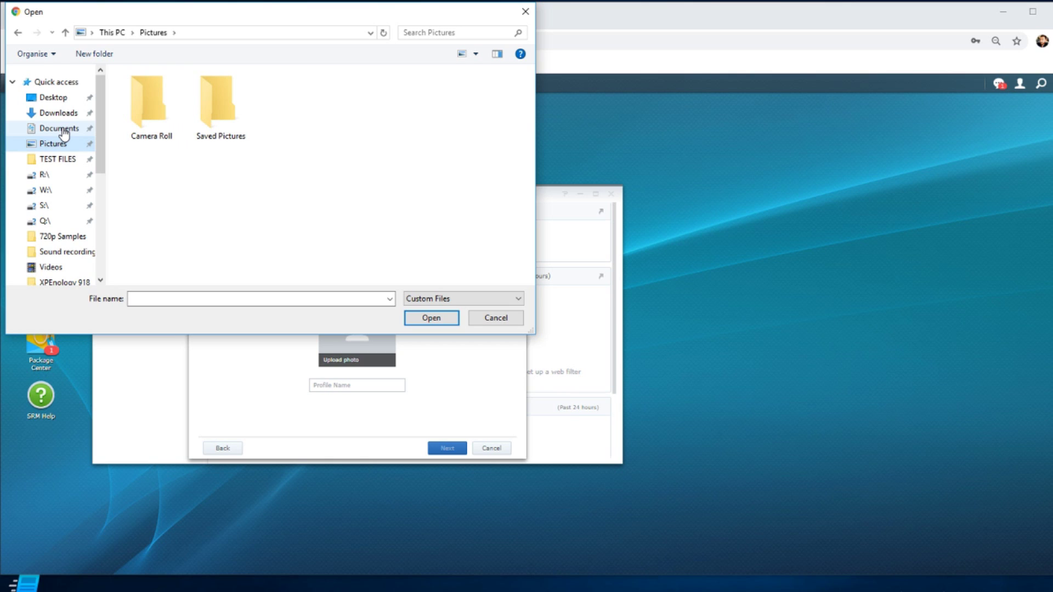
# Choose IMG_20180612_071928 from Documents > Pictures > Hannover for Work 2018 as the profile photo.
pyautogui.scroll(-1, 60, 209)
pyautogui.scroll(1, 59, 222)
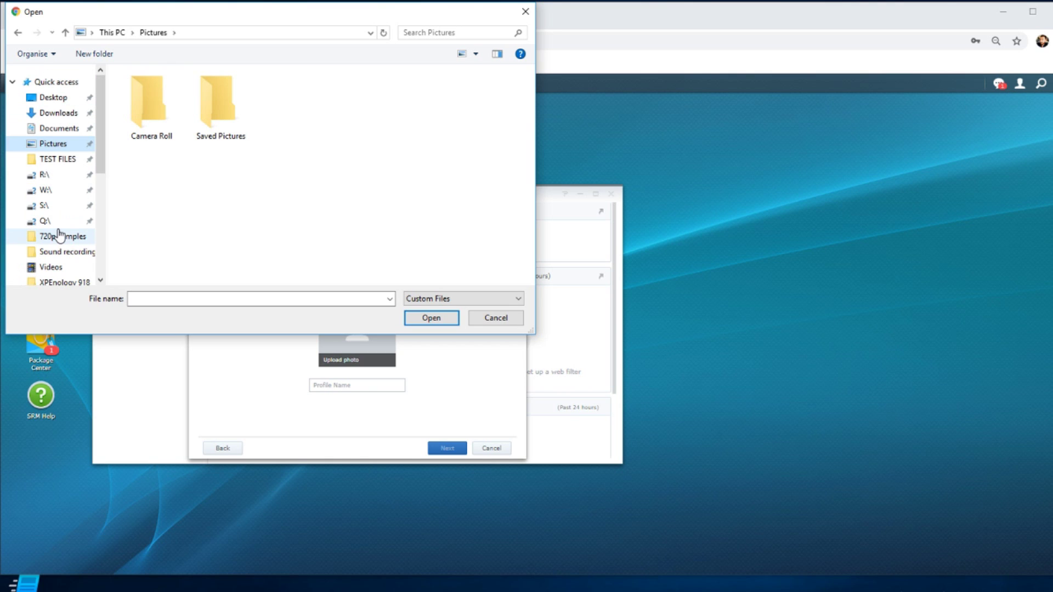
pyautogui.click(58, 128)
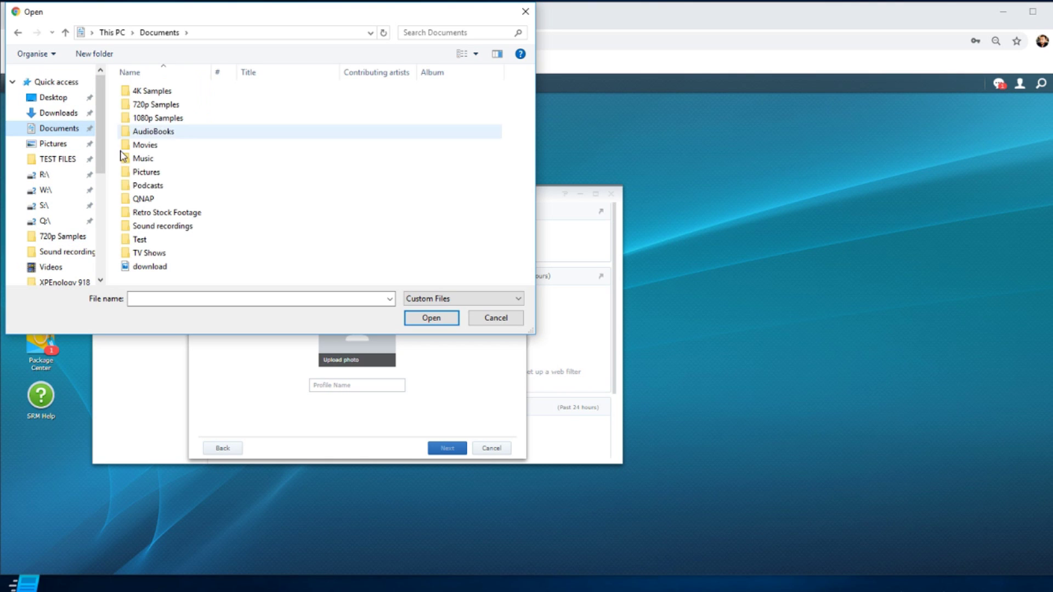
pyautogui.doubleClick(148, 173)
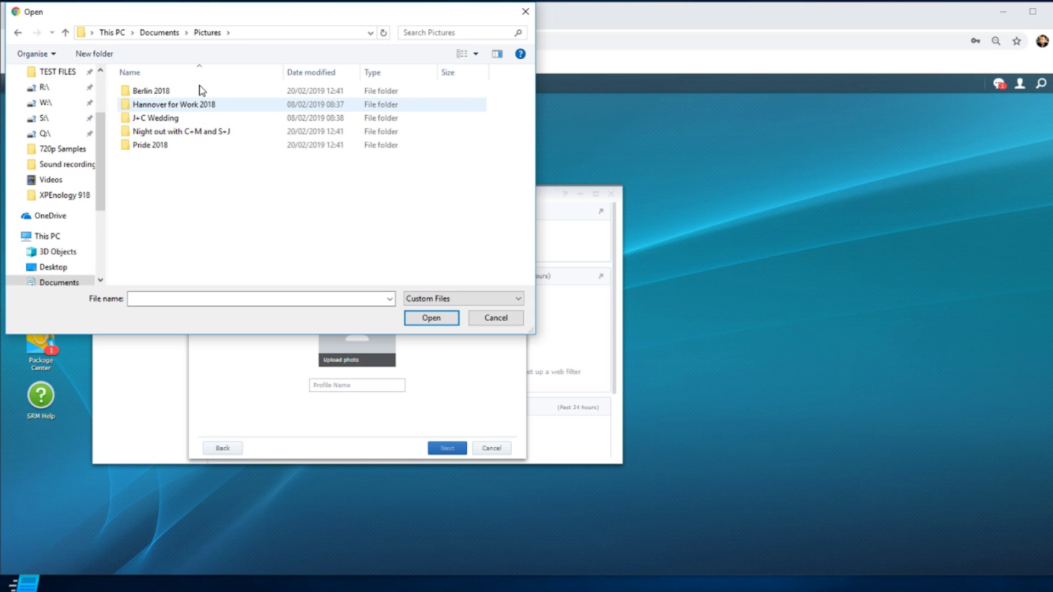
pyautogui.doubleClick(173, 107)
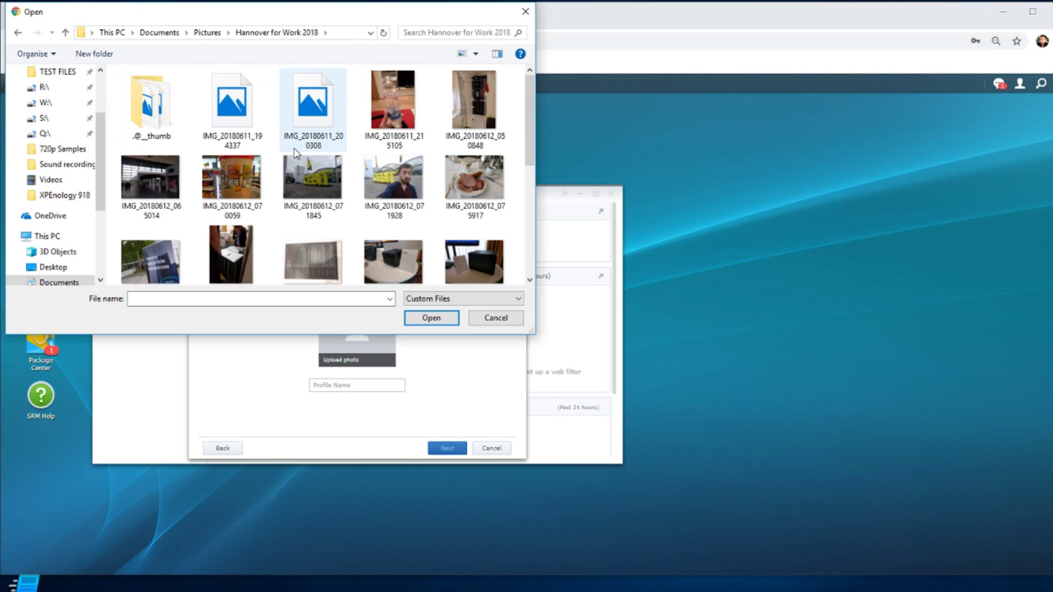
pyautogui.scroll(-1, 296, 154)
pyautogui.doubleClick(400, 147)
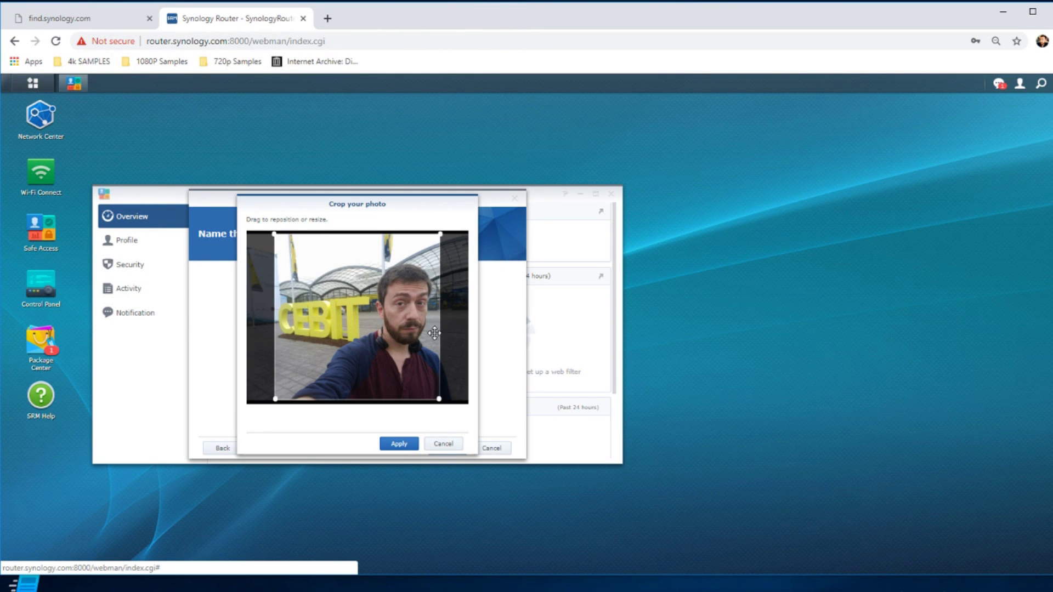
# Crop the photo around the face, apply it, and enter a profile name before continuing.
pyautogui.moveTo(434, 333); pyautogui.dragTo(461, 332)
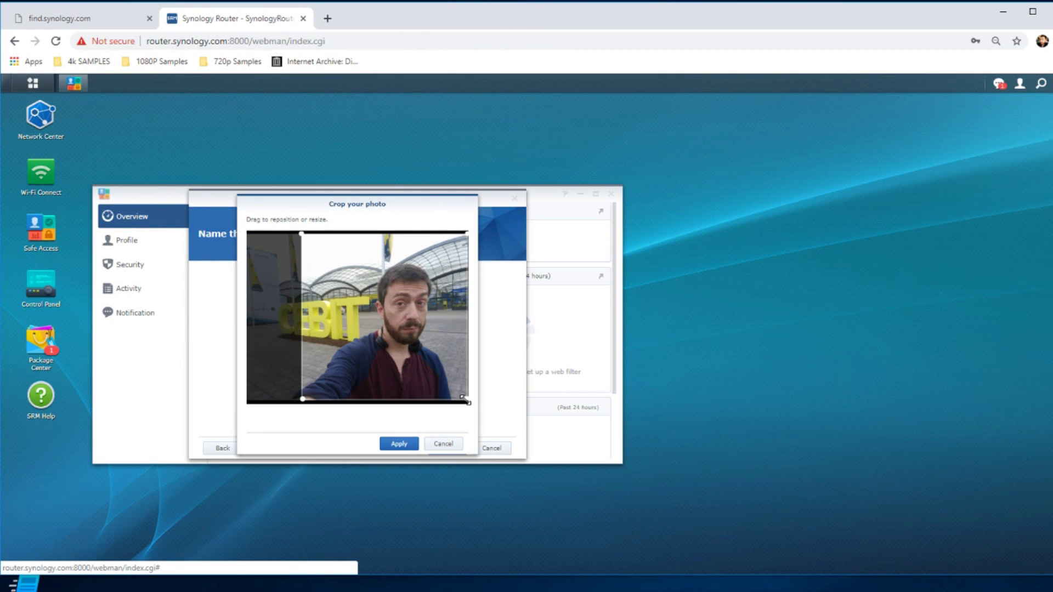
pyautogui.moveTo(443, 344); pyautogui.dragTo(410, 311)
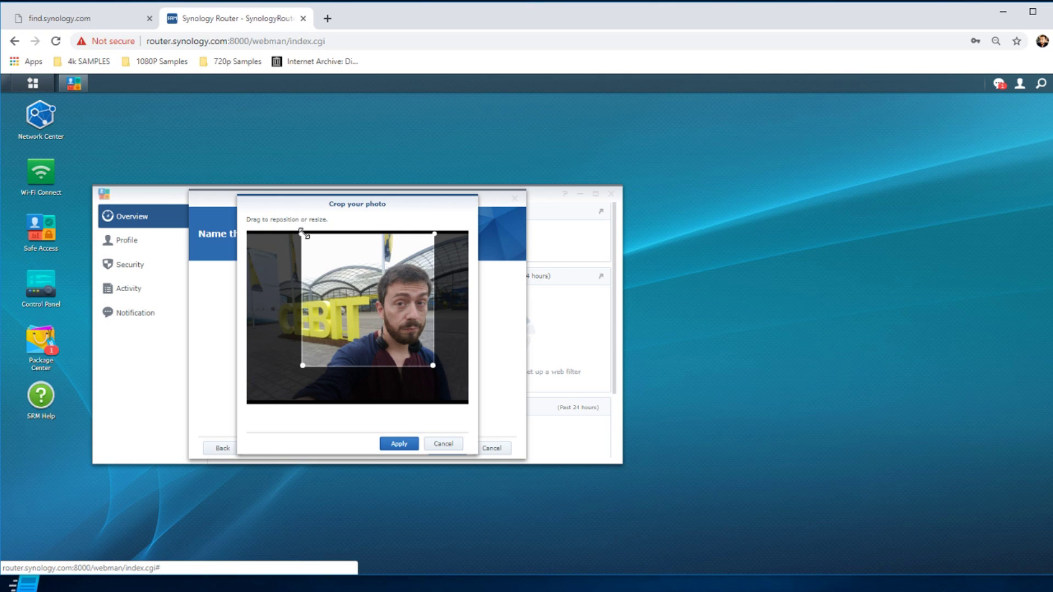
pyautogui.click(400, 446)
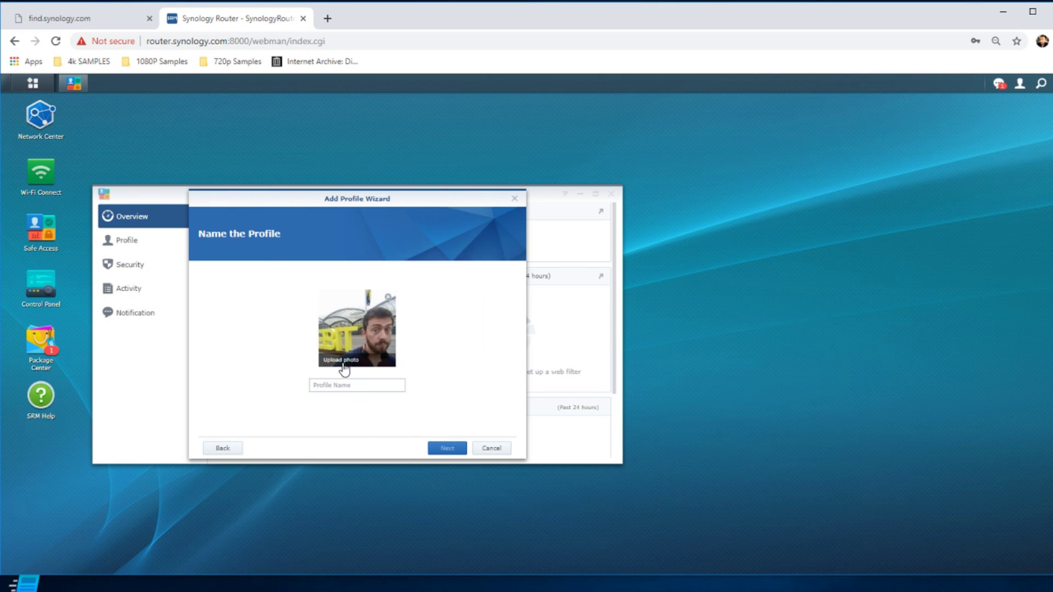
pyautogui.click(342, 389)
pyautogui.write('Robbie')
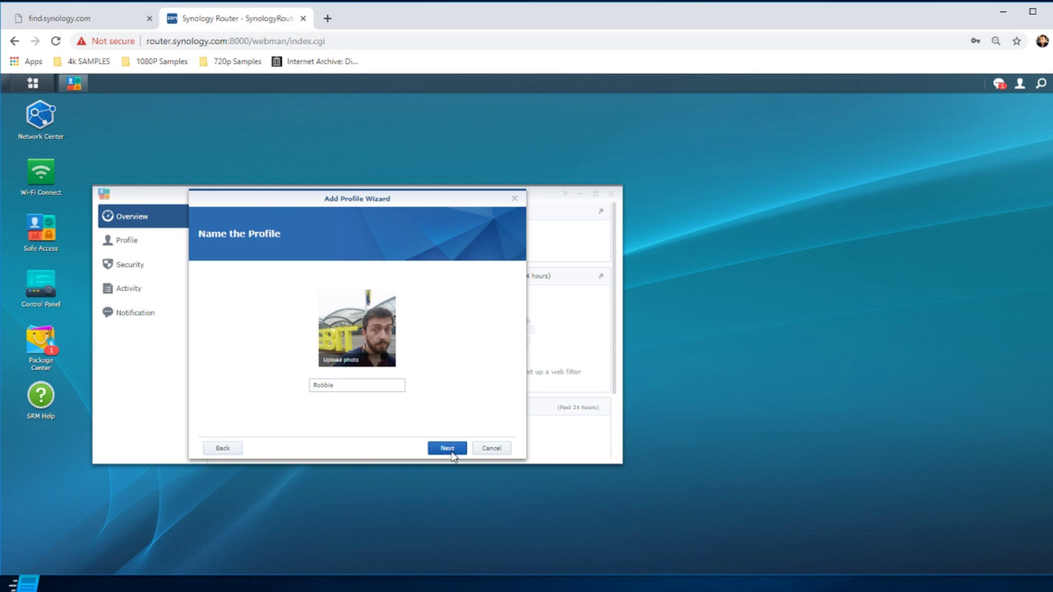
pyautogui.click(452, 449)
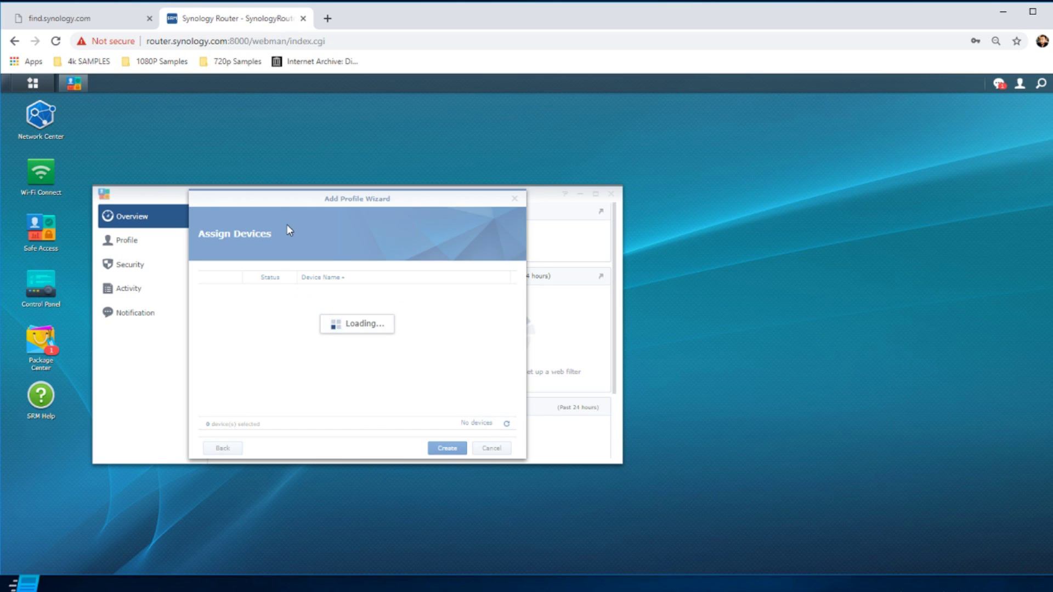
# Assign DESKTOP-O9MAII2, DESKTOP-TSMBROQ and DS2419PLUS to the new profile.
pyautogui.scroll(-5, 326, 332)
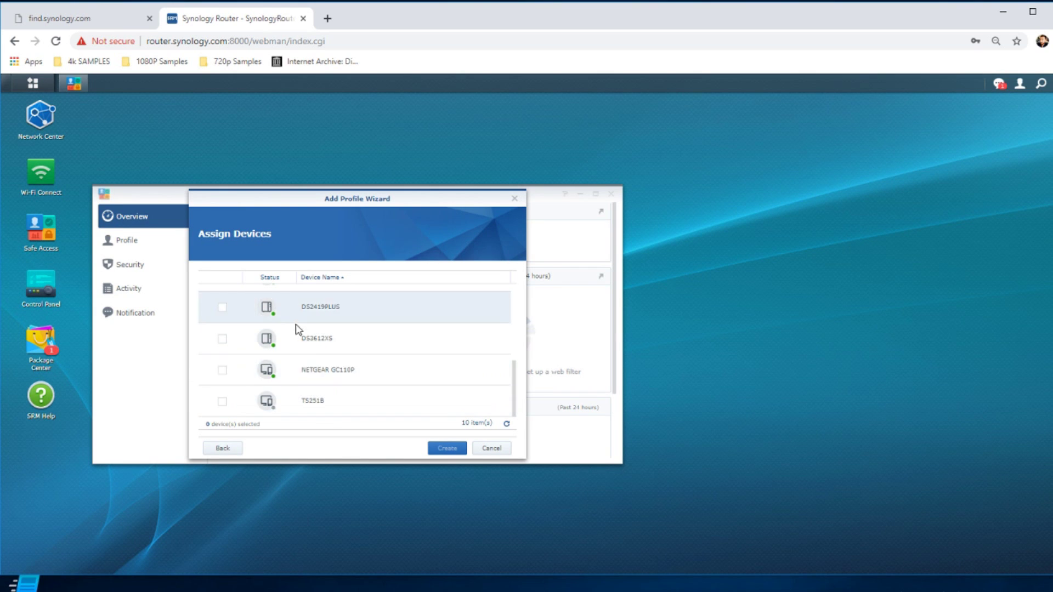
pyautogui.scroll(3, 299, 351)
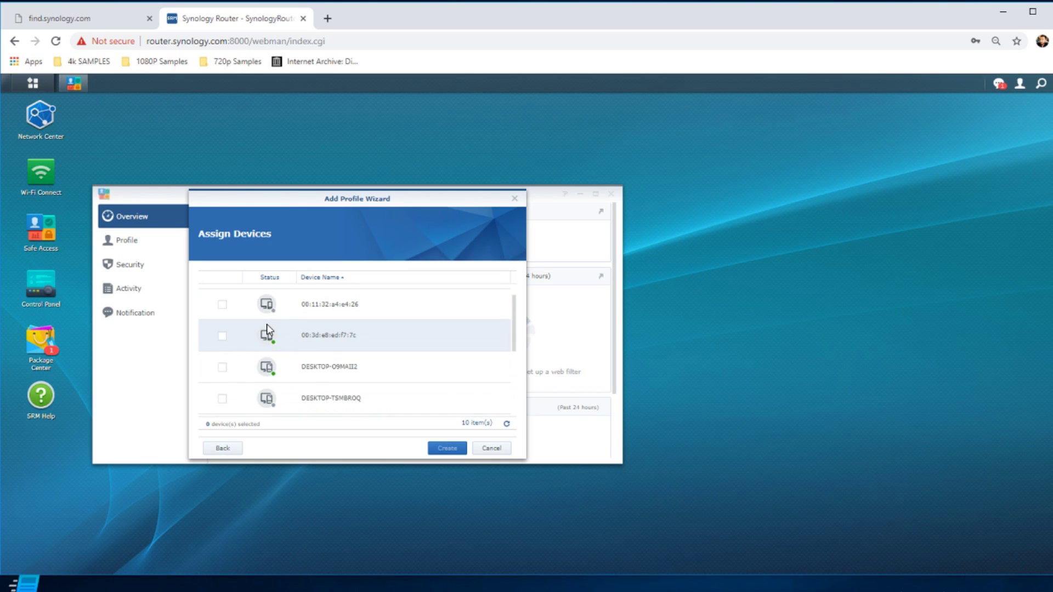
pyautogui.scroll(-2, 332, 339)
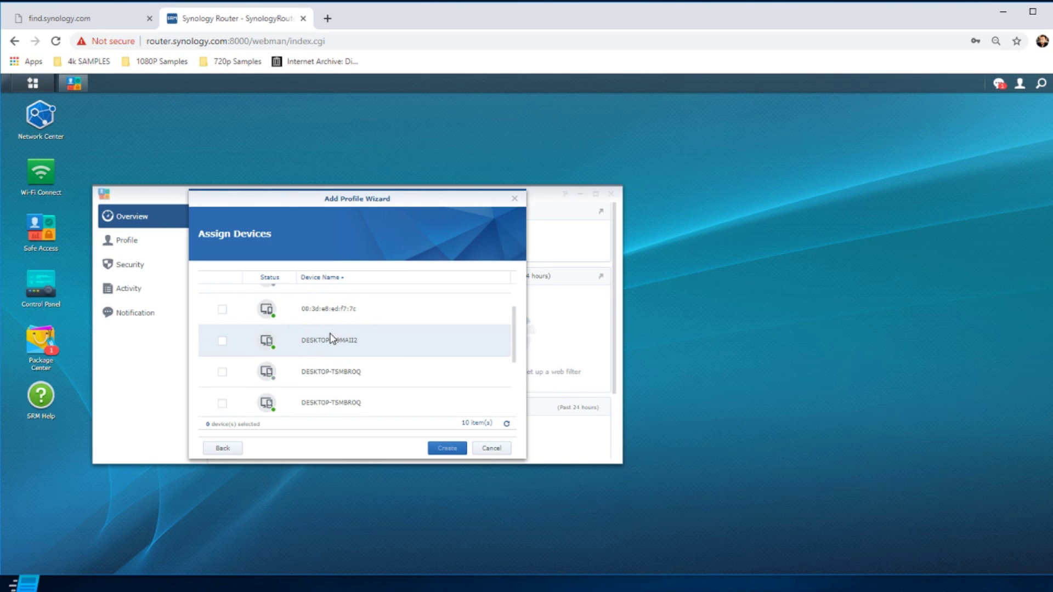
pyautogui.click(222, 341)
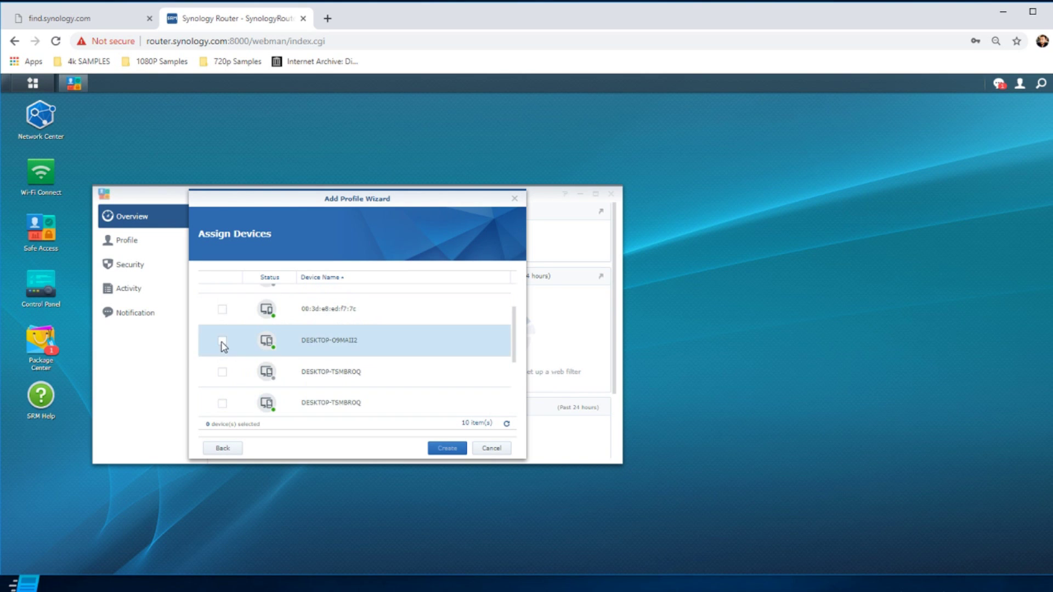
pyautogui.click(222, 403)
pyautogui.scroll(-3, 333, 357)
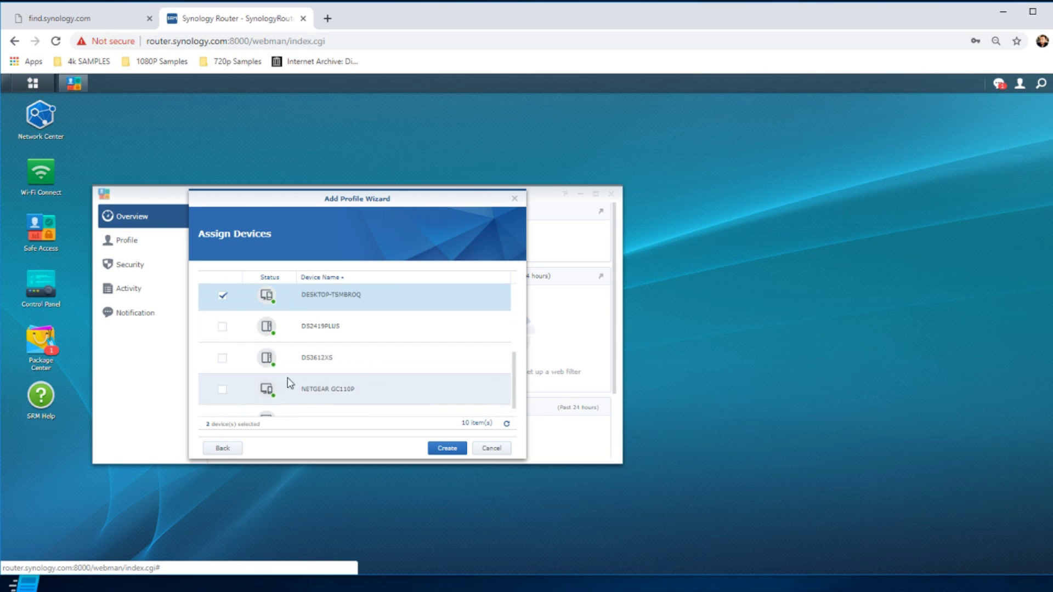
pyautogui.click(222, 327)
# Create the profile and dismiss the Setup Complete message.
pyautogui.scroll(-1, 296, 346)
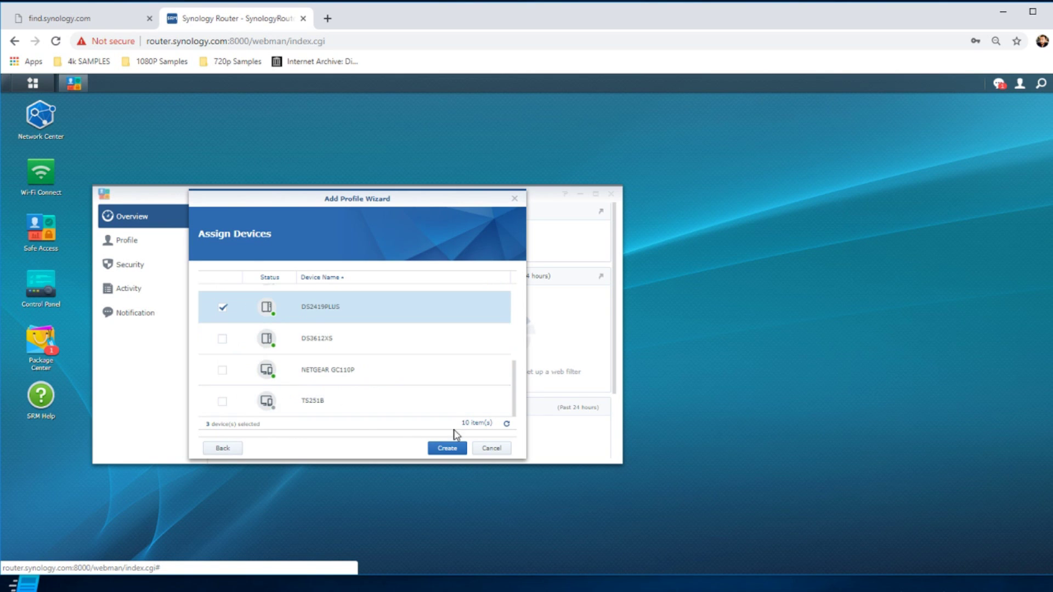
pyautogui.scroll(5, 331, 357)
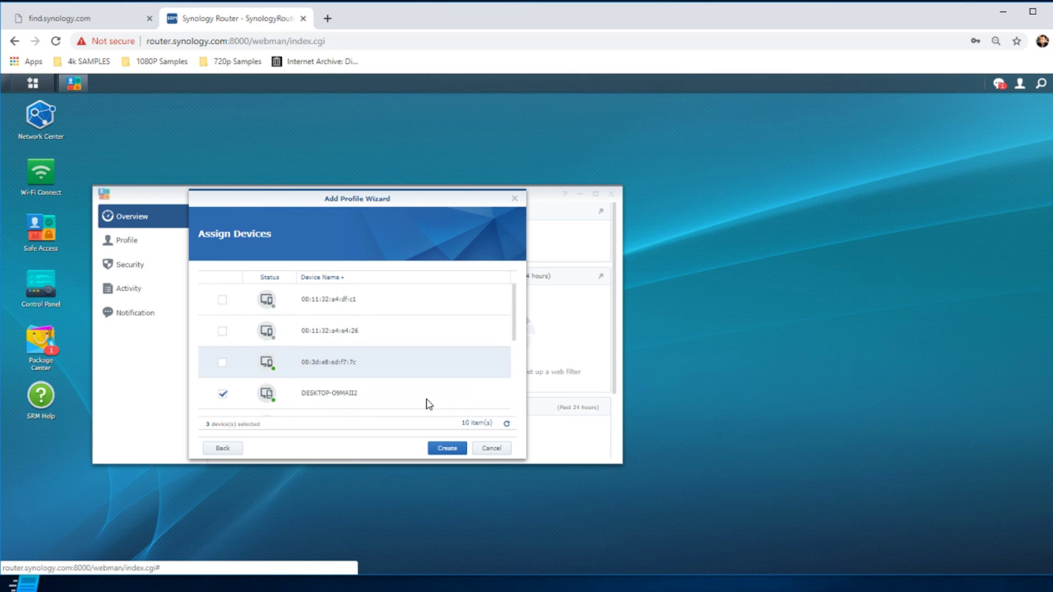
pyautogui.click(447, 450)
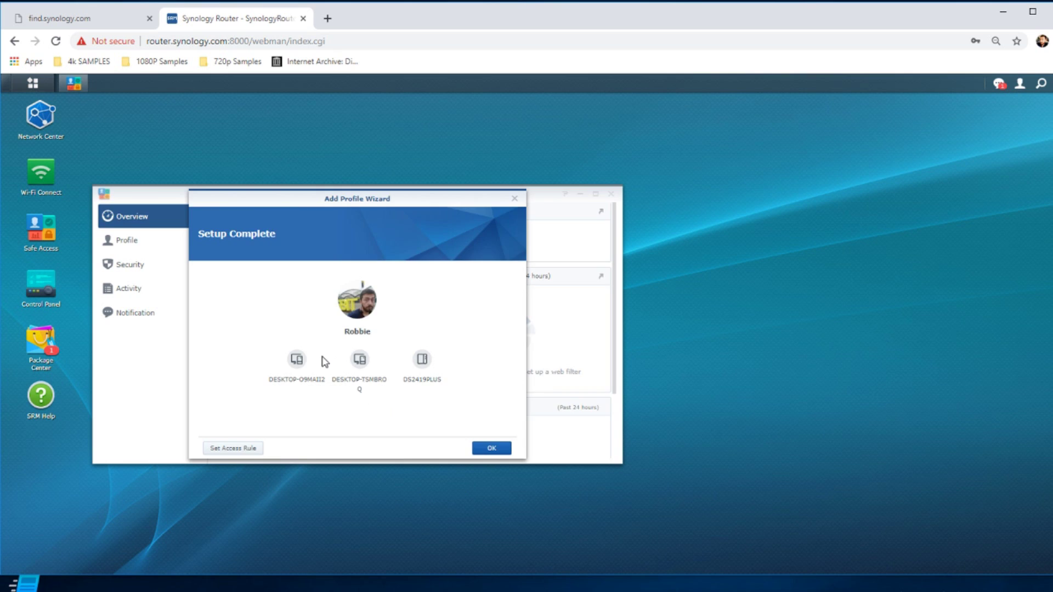
pyautogui.press('Return')
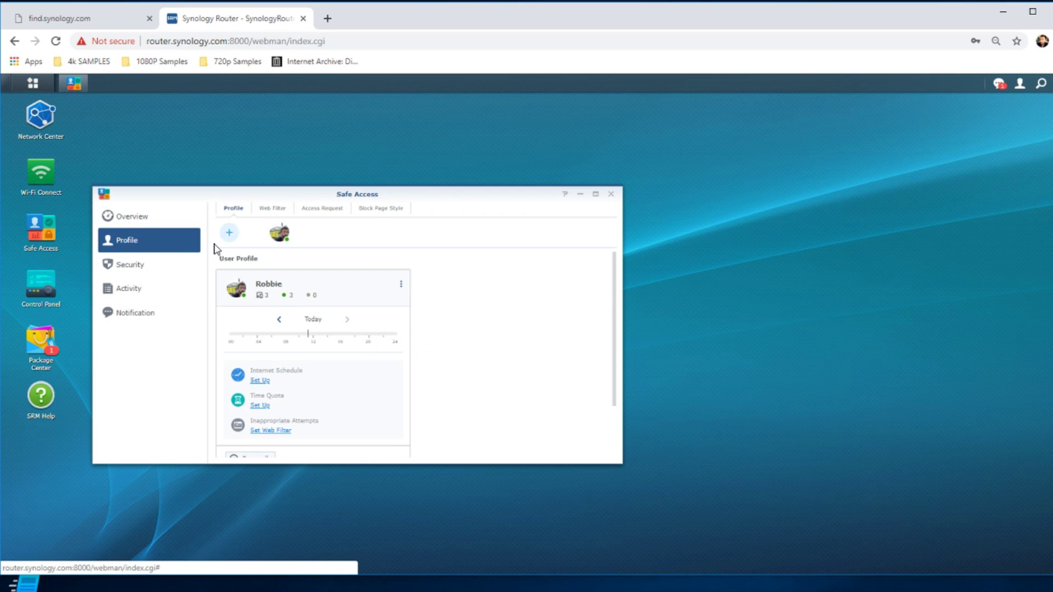
# Start a new profile in the Add Profile Wizard and choose the User Profile type.
pyautogui.click(229, 233)
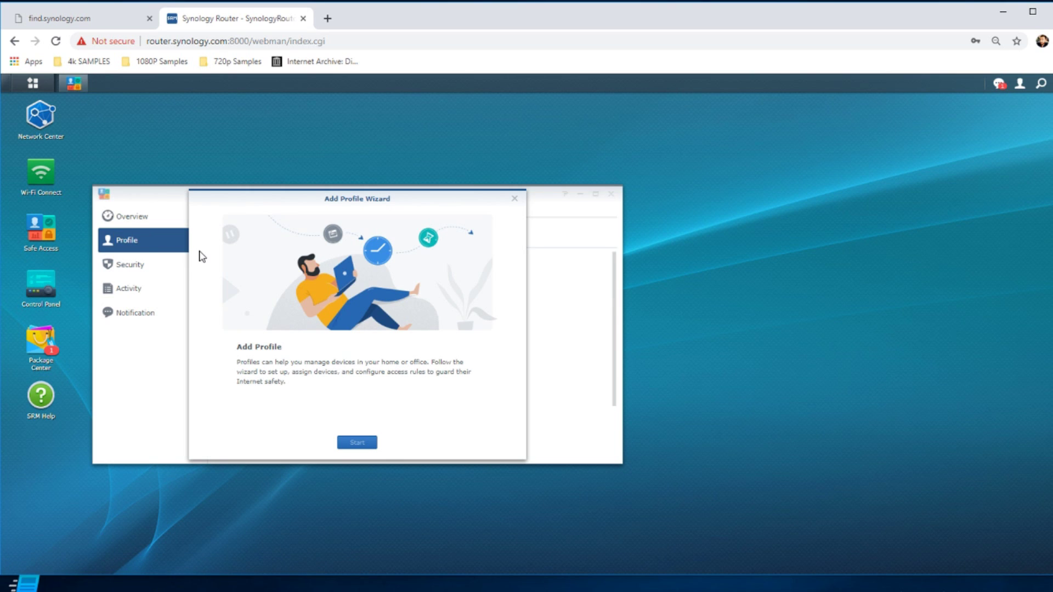
pyautogui.click(369, 439)
pyautogui.click(270, 311)
pyautogui.click(447, 448)
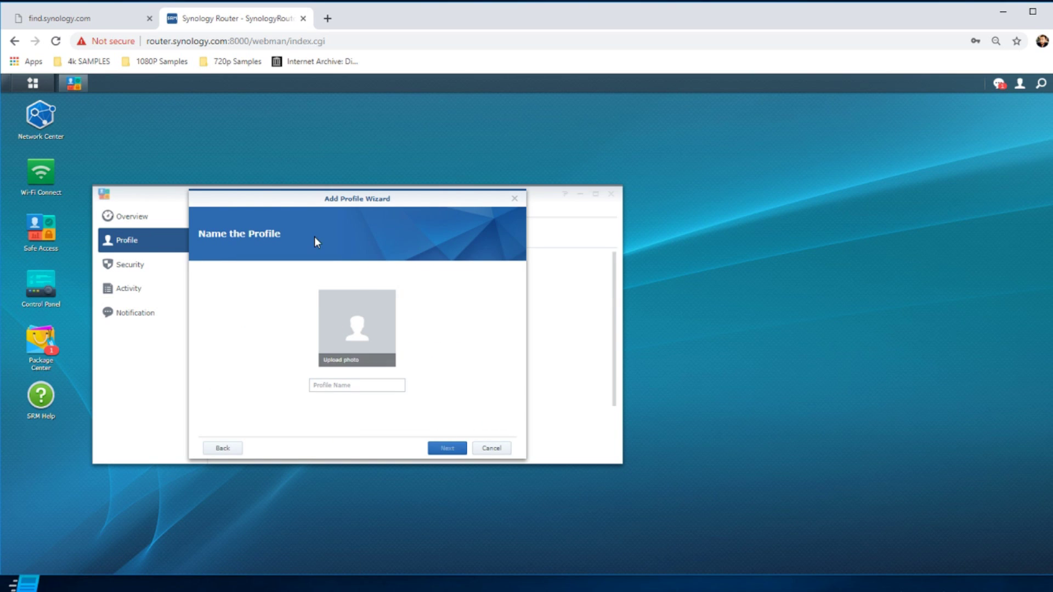
# Pick photo IMG_20180113_223833 from the 'Night out with C+M and S+J' folder as the profile picture.
pyautogui.click(330, 363)
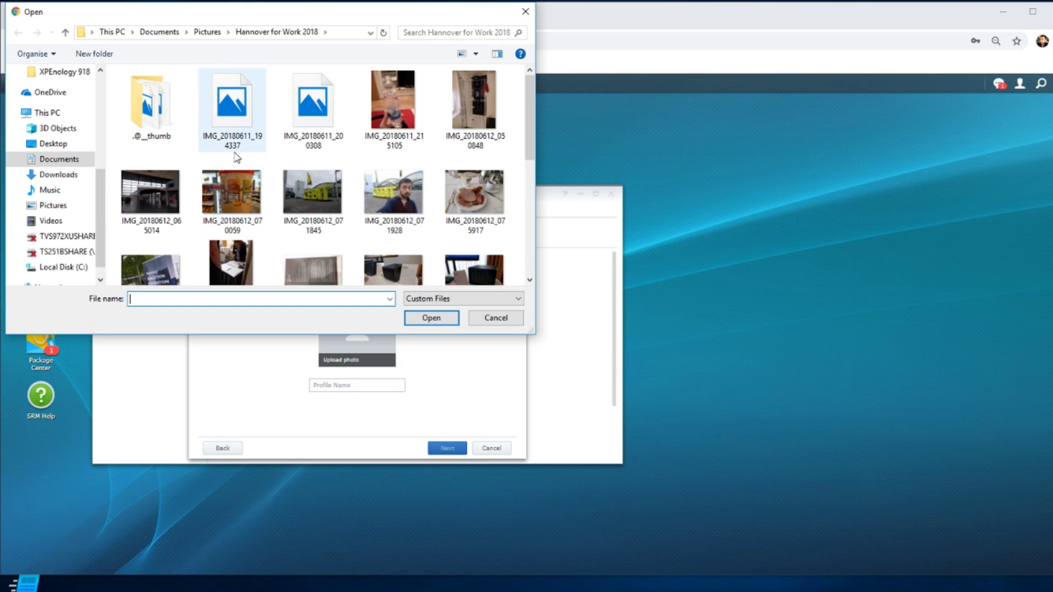
pyautogui.click(210, 33)
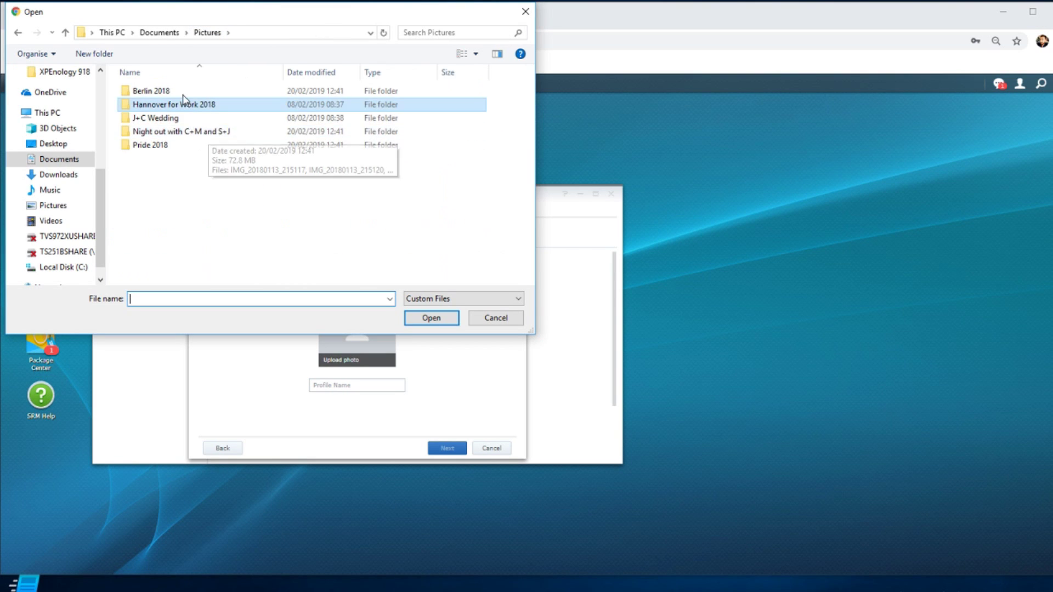
pyautogui.doubleClick(167, 118)
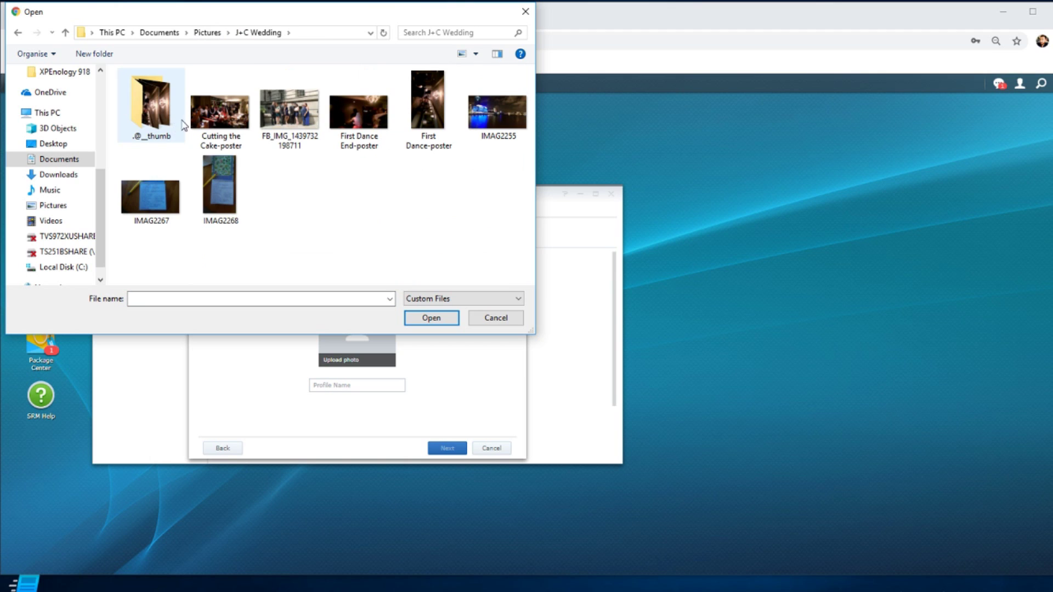
pyautogui.doubleClick(153, 110)
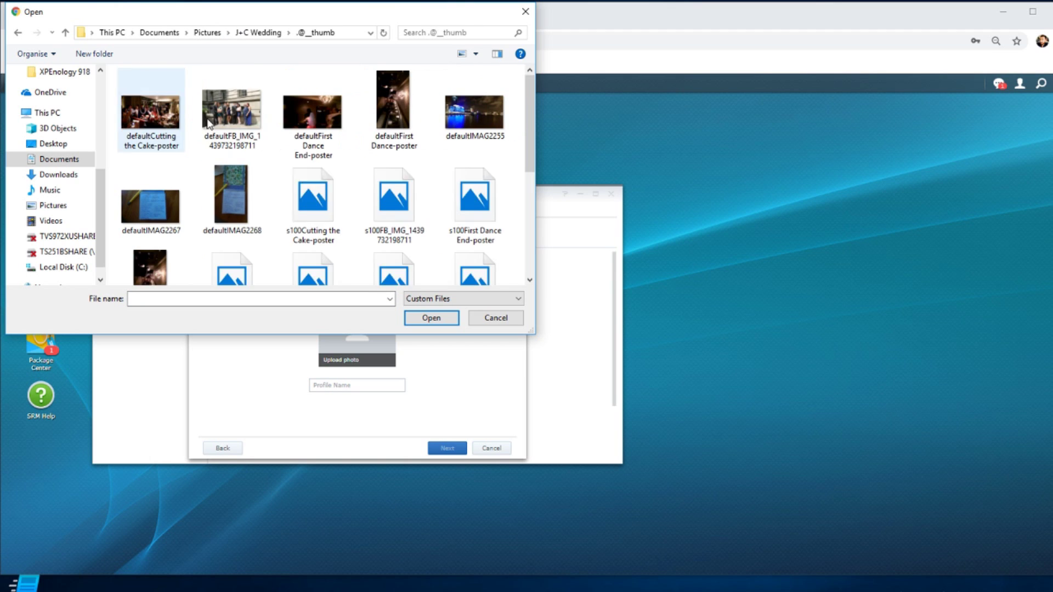
pyautogui.hotkey('alt', 'Up')
pyautogui.hotkey('alt', 'Up')
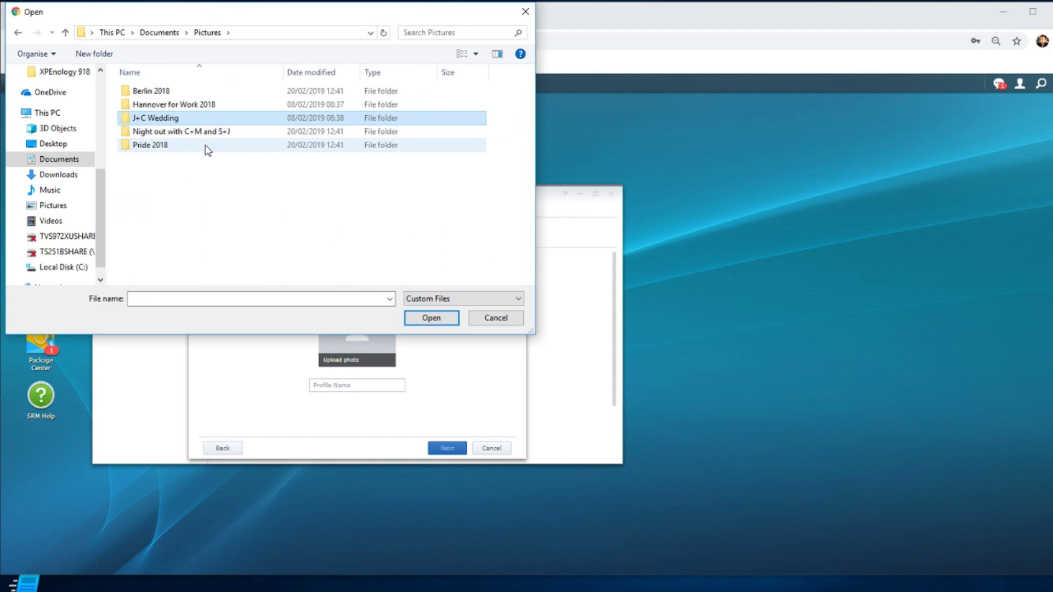
pyautogui.click(209, 133)
pyautogui.doubleClick(209, 133)
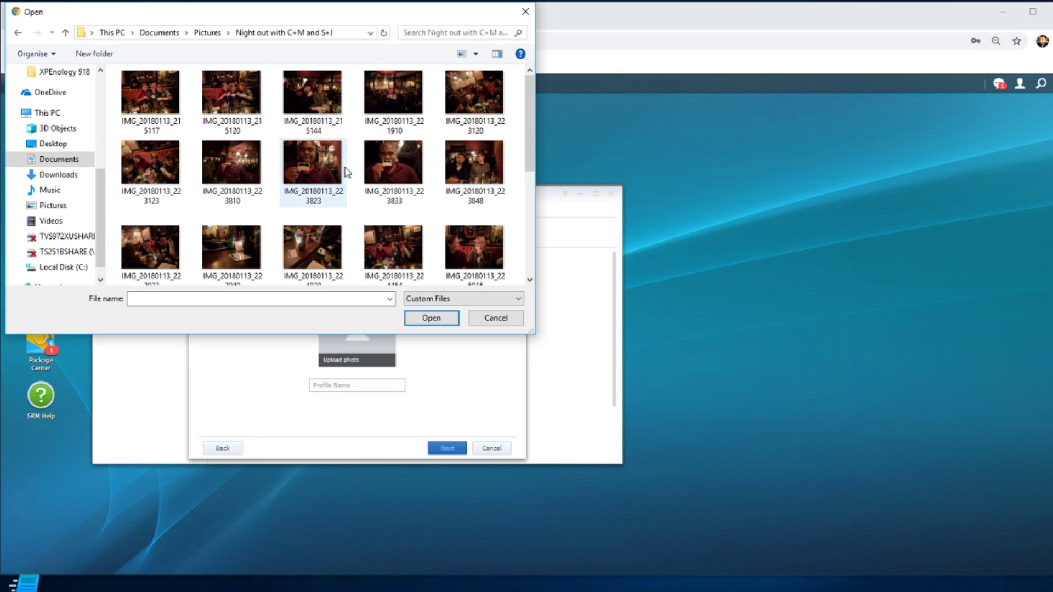
pyautogui.doubleClick(392, 161)
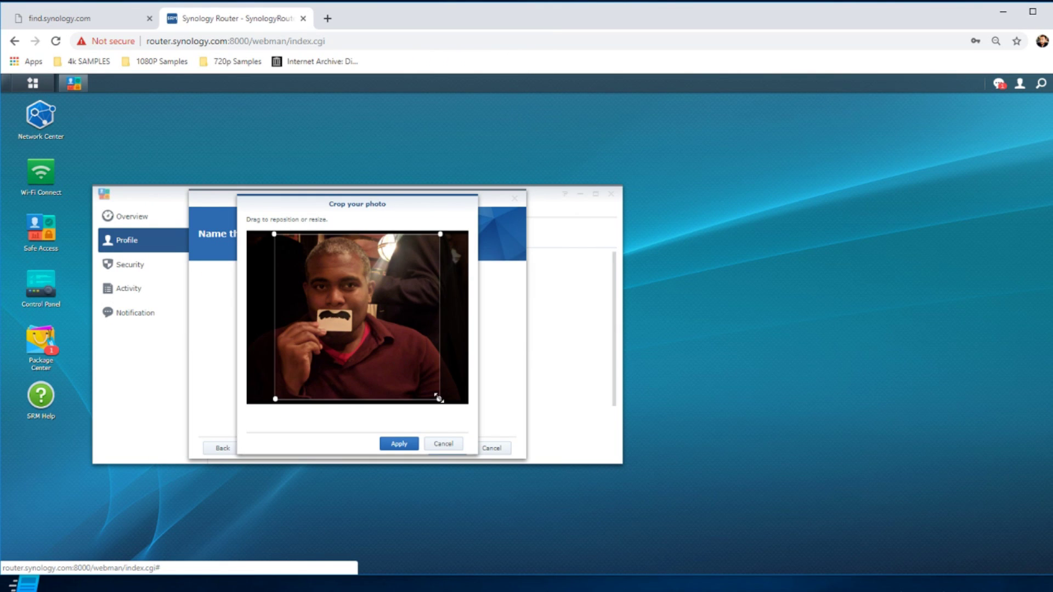
# Crop the photo around the face and enter the profile's name.
pyautogui.moveTo(438, 399); pyautogui.dragTo(396, 356)
pyautogui.click(400, 445)
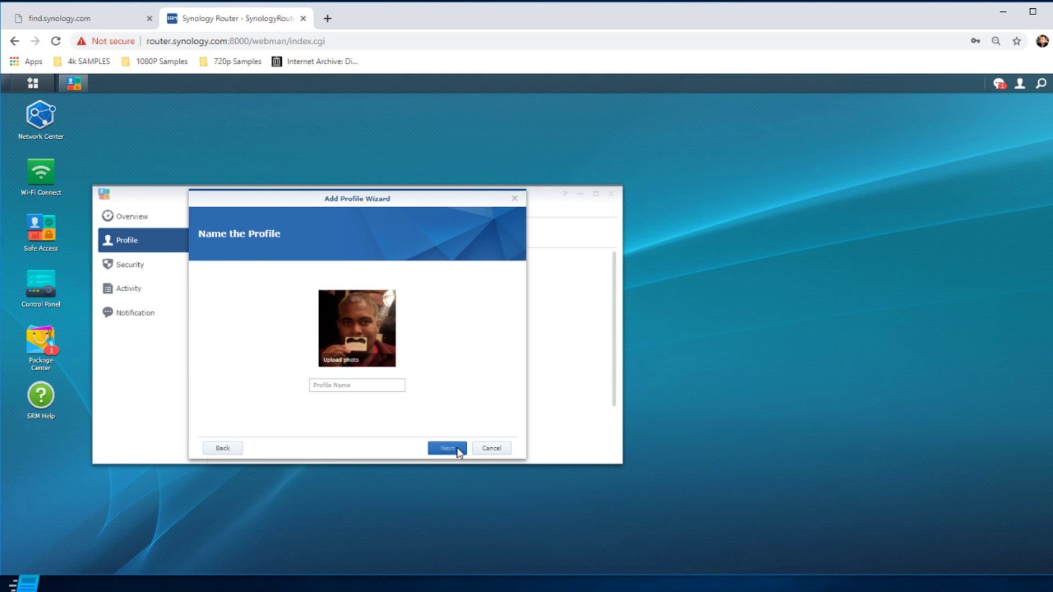
pyautogui.write('Jason')
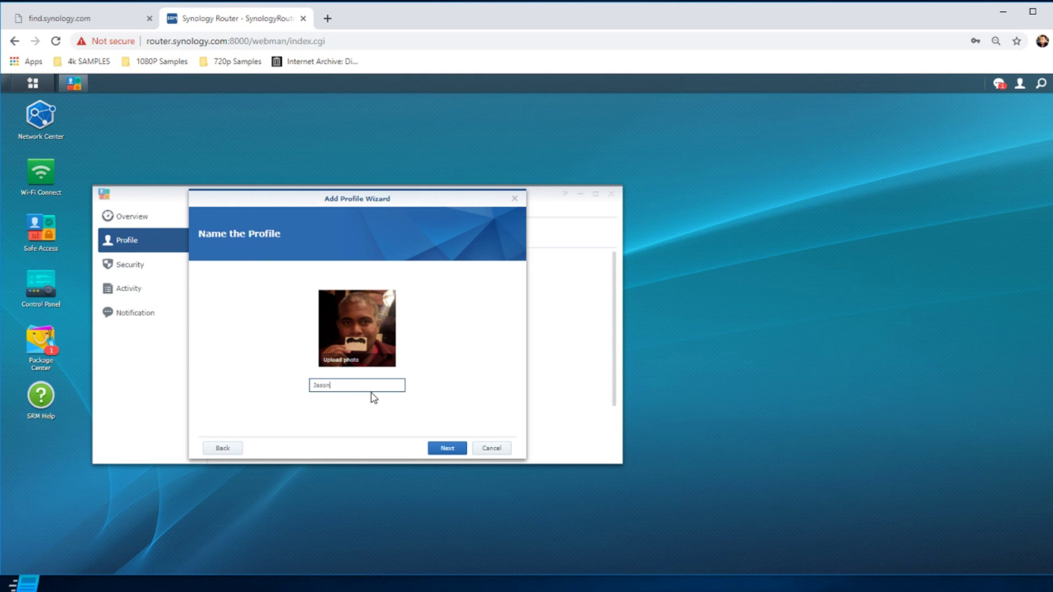
pyautogui.click(447, 448)
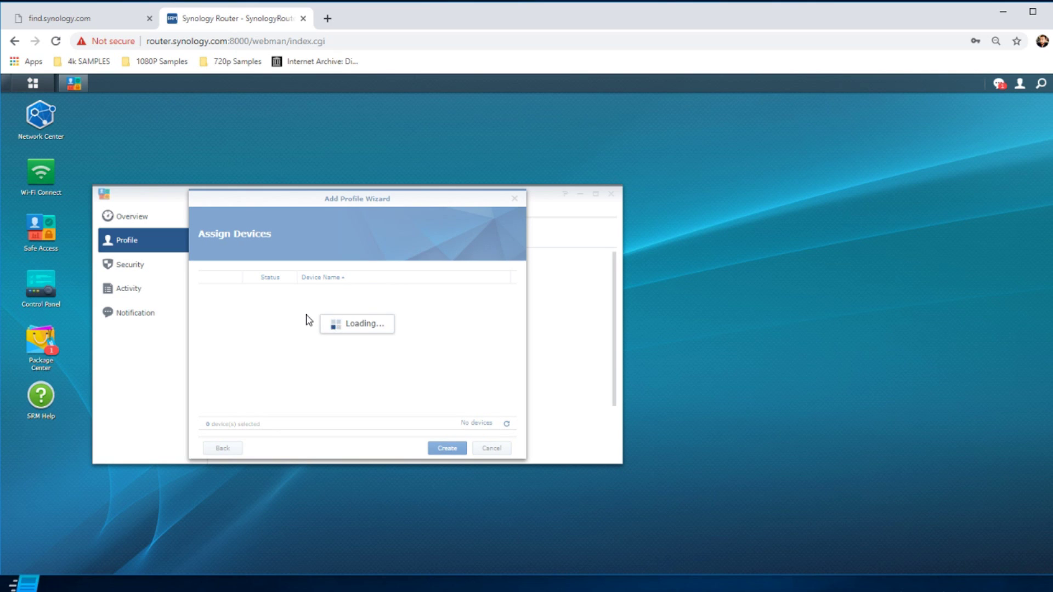
# Assign devices DS3612XS and TS251B, create the profile, then start another new profile.
pyautogui.scroll(-3, 305, 326)
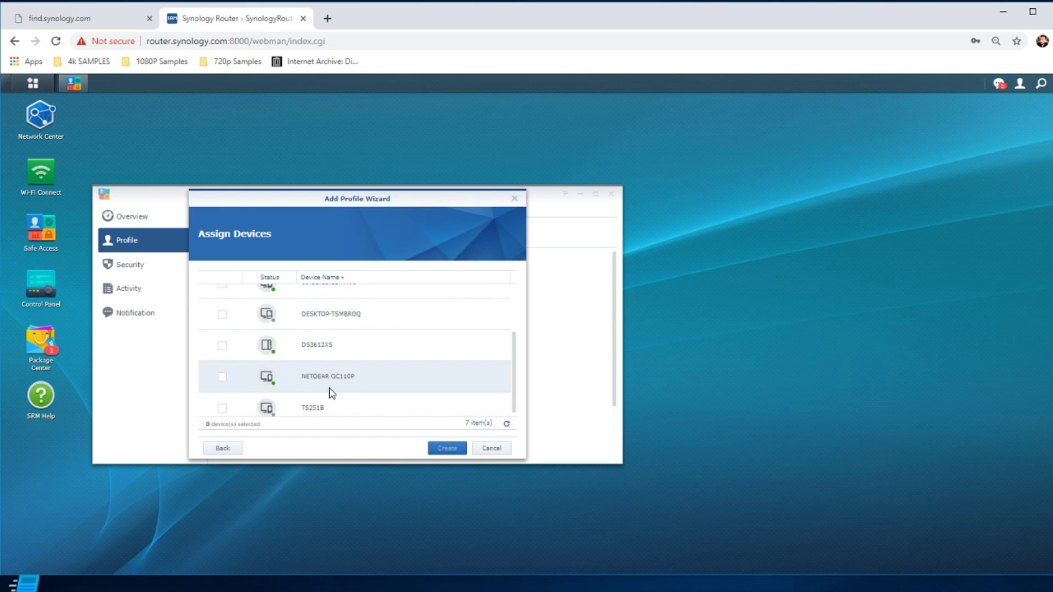
pyautogui.click(222, 345)
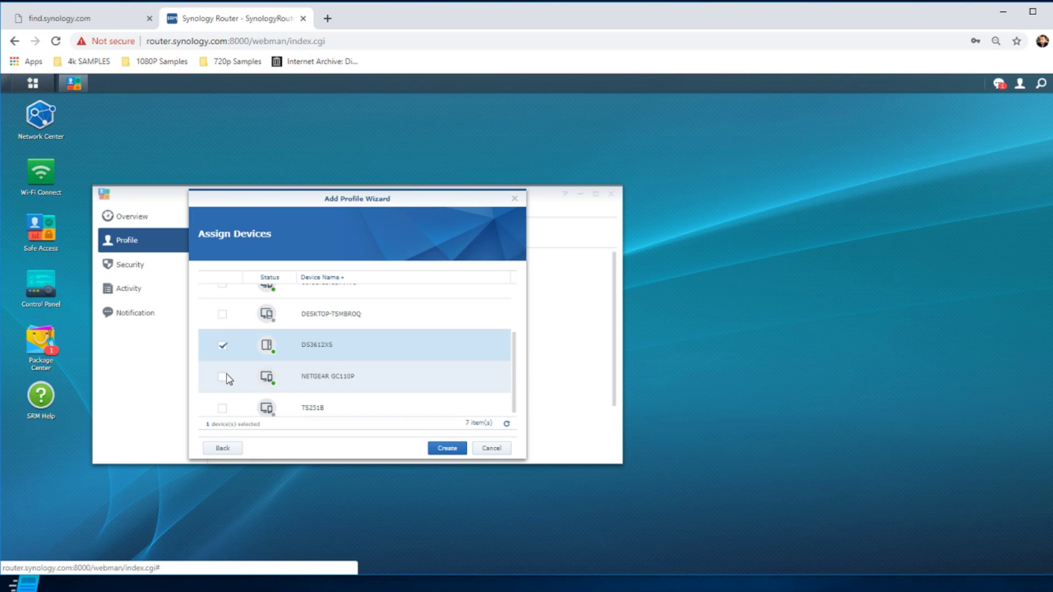
pyautogui.scroll(-1, 228, 384)
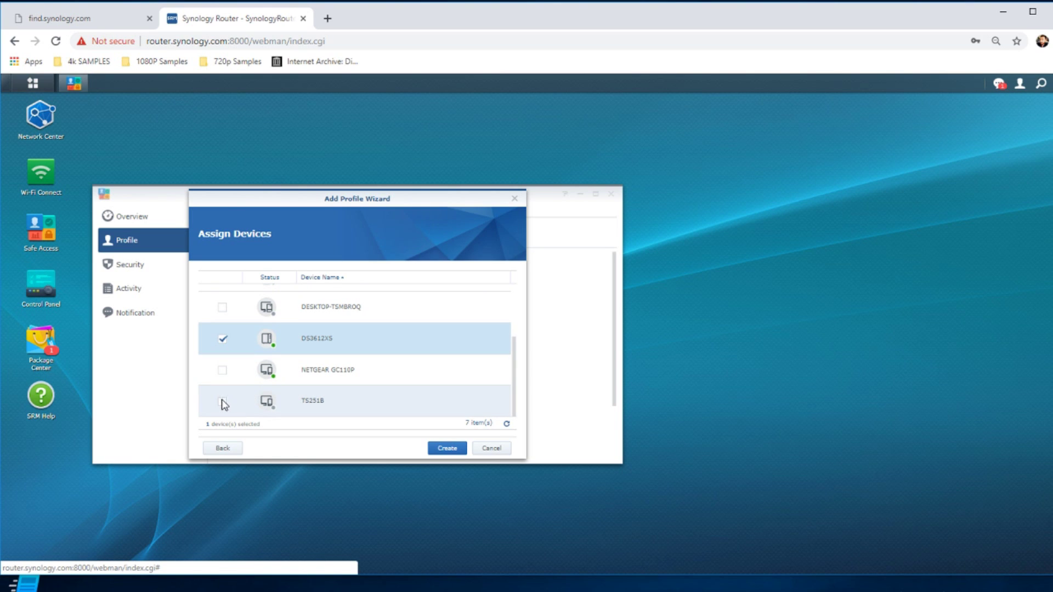
pyautogui.click(222, 402)
pyautogui.click(448, 448)
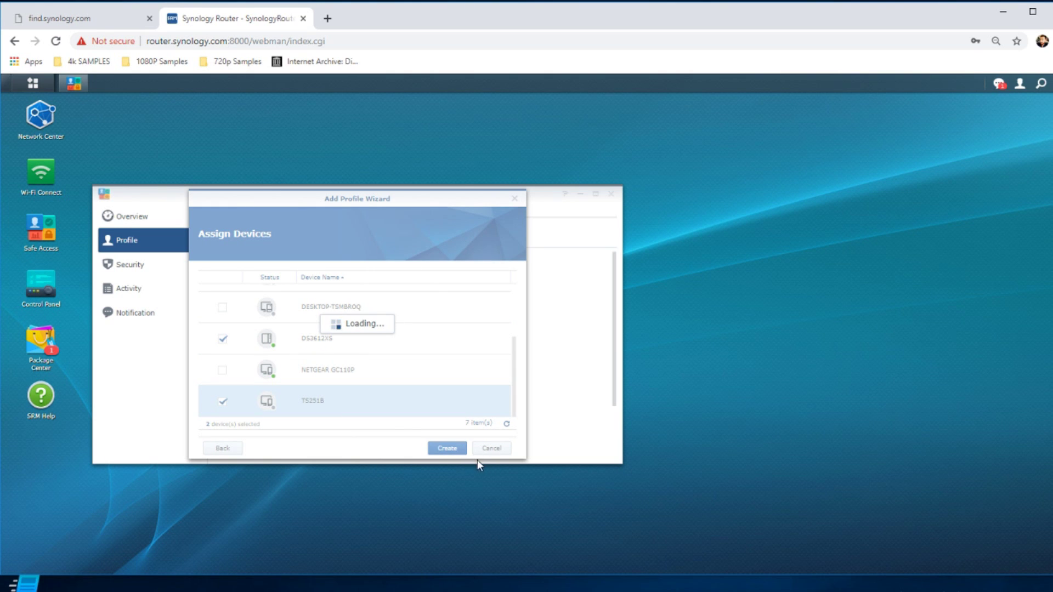
pyautogui.click(489, 450)
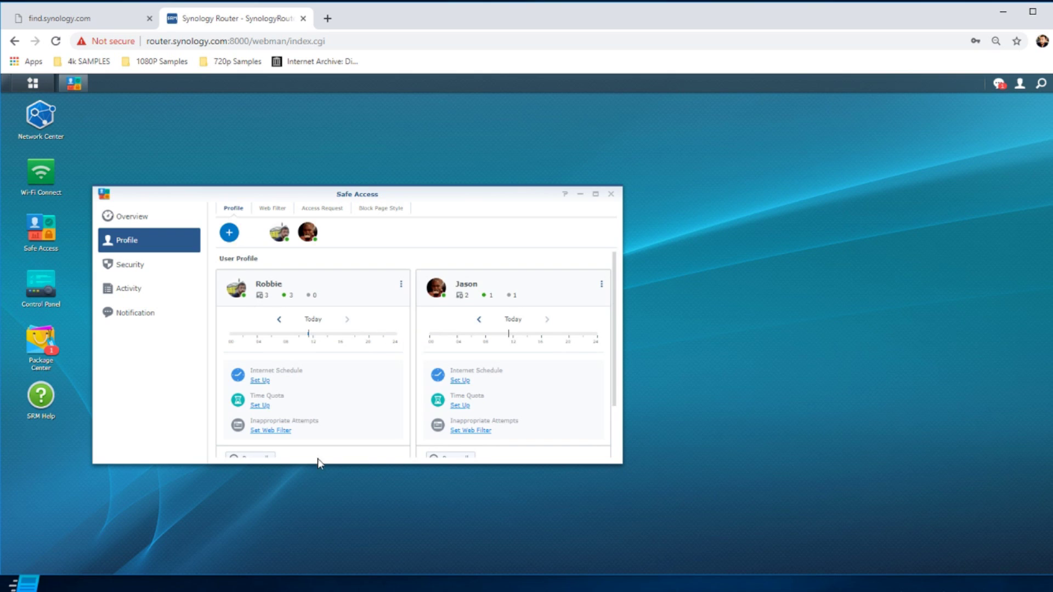
pyautogui.click(230, 232)
# Run the wizard with the Guest Wi-Fi Profile type, create it, and close the wizard.
pyautogui.click(358, 443)
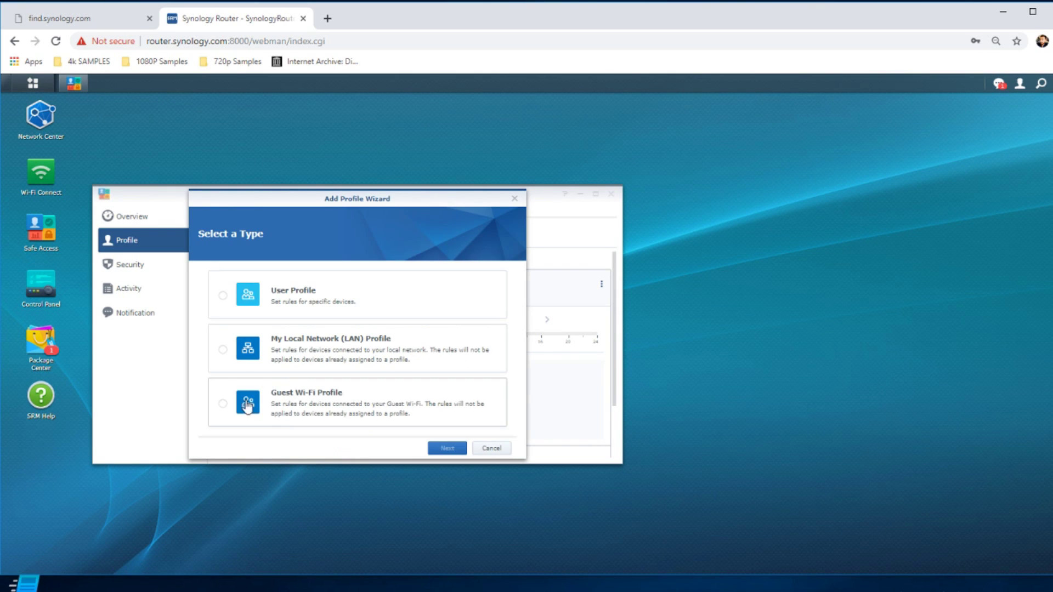
pyautogui.click(248, 405)
pyautogui.click(451, 451)
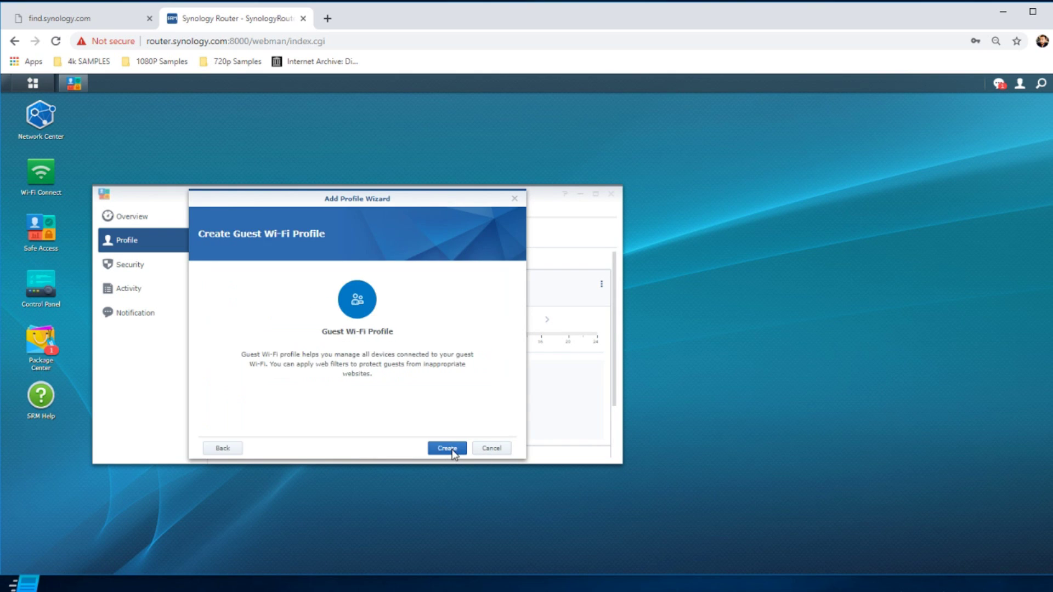
pyautogui.click(451, 450)
pyautogui.click(458, 449)
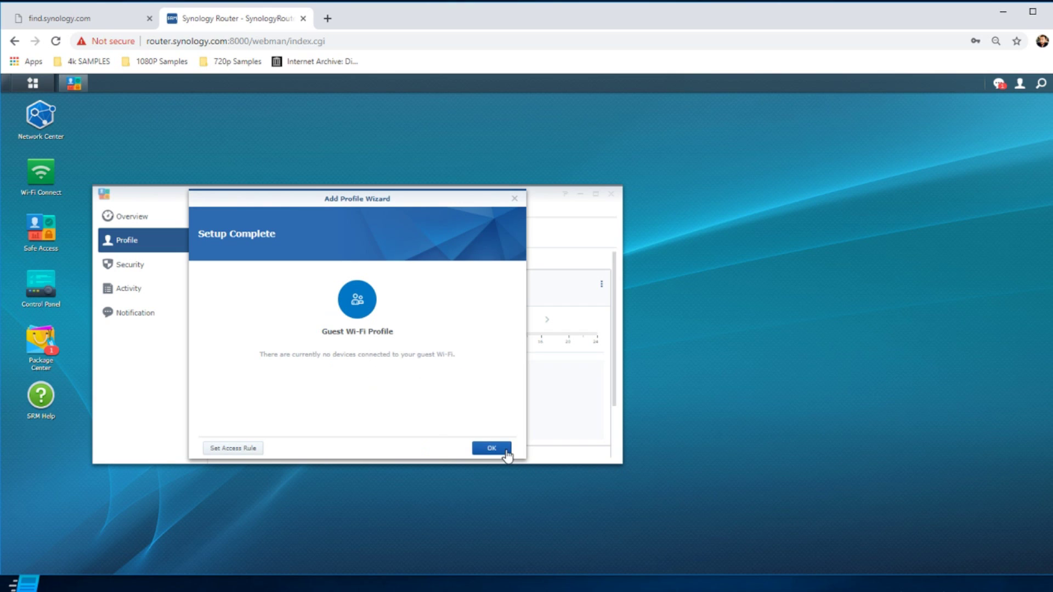
pyautogui.click(504, 451)
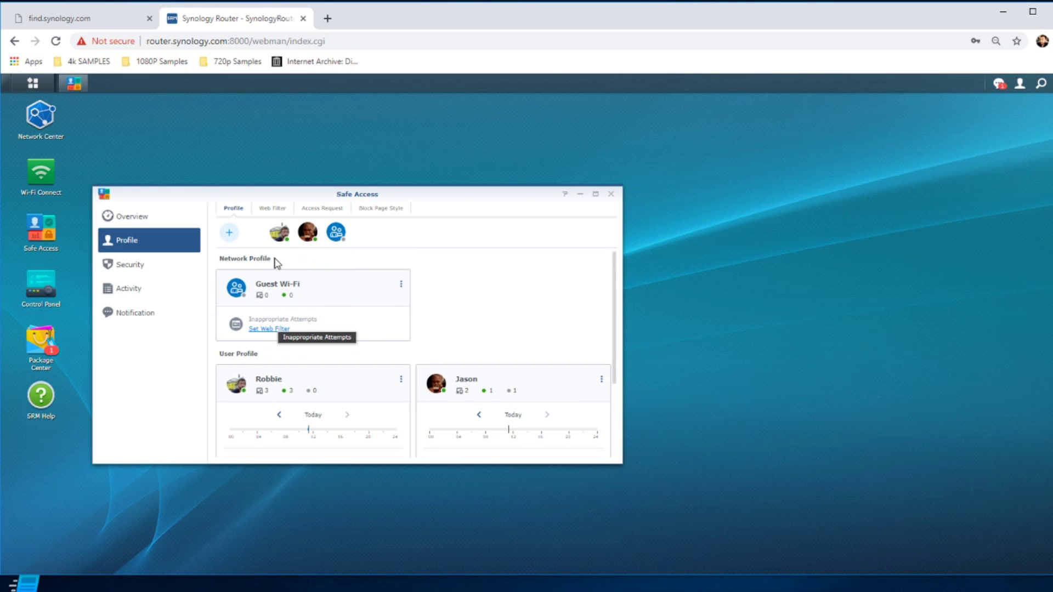
# Review the Child, Employee and Guest web filters, cancel a new filter, then return to profiles.
pyautogui.click(274, 210)
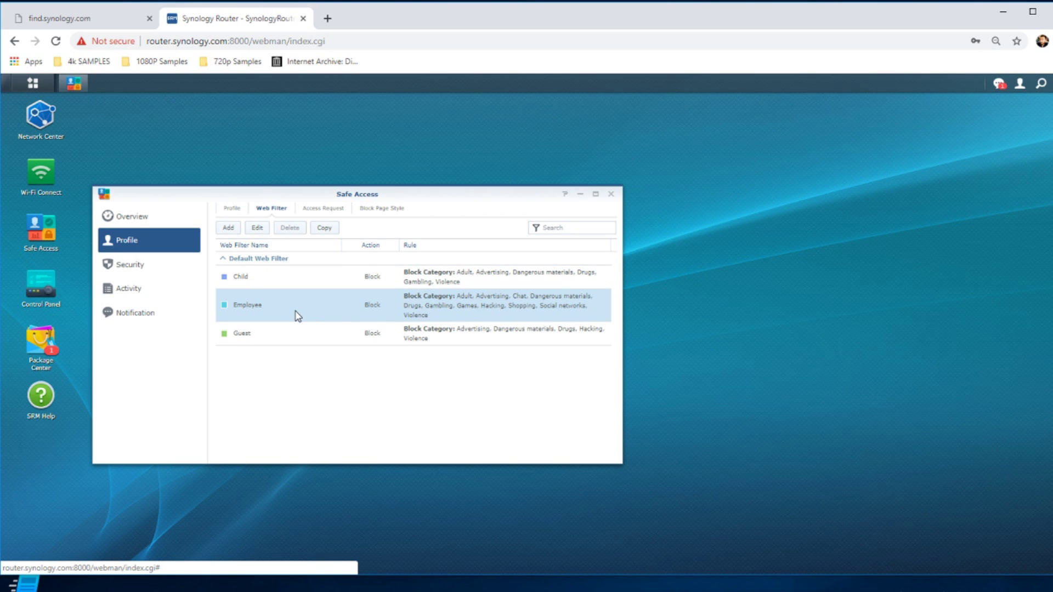
pyautogui.click(236, 234)
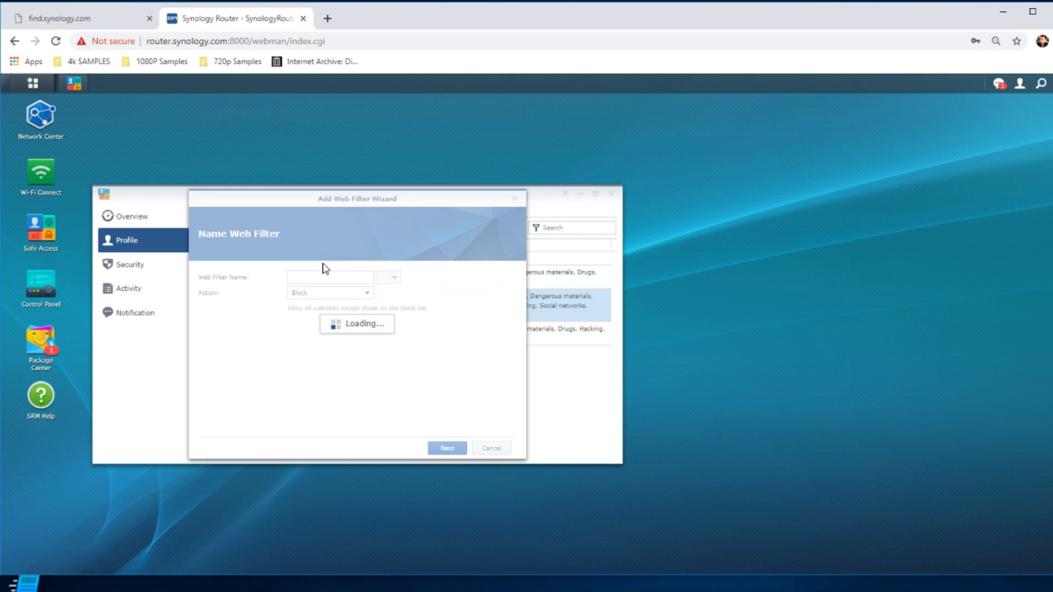
pyautogui.click(495, 448)
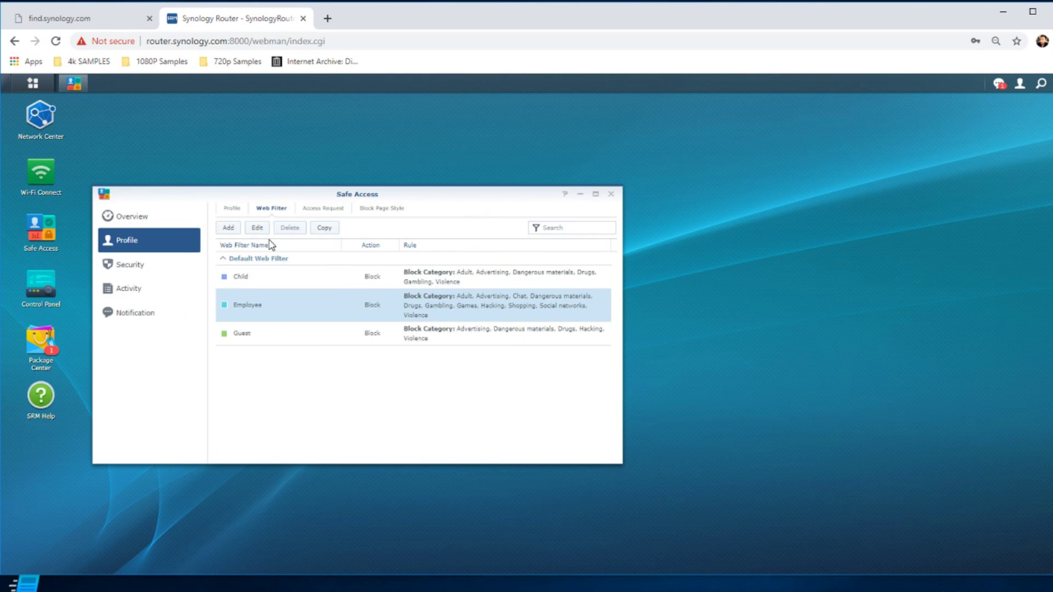
pyautogui.click(231, 210)
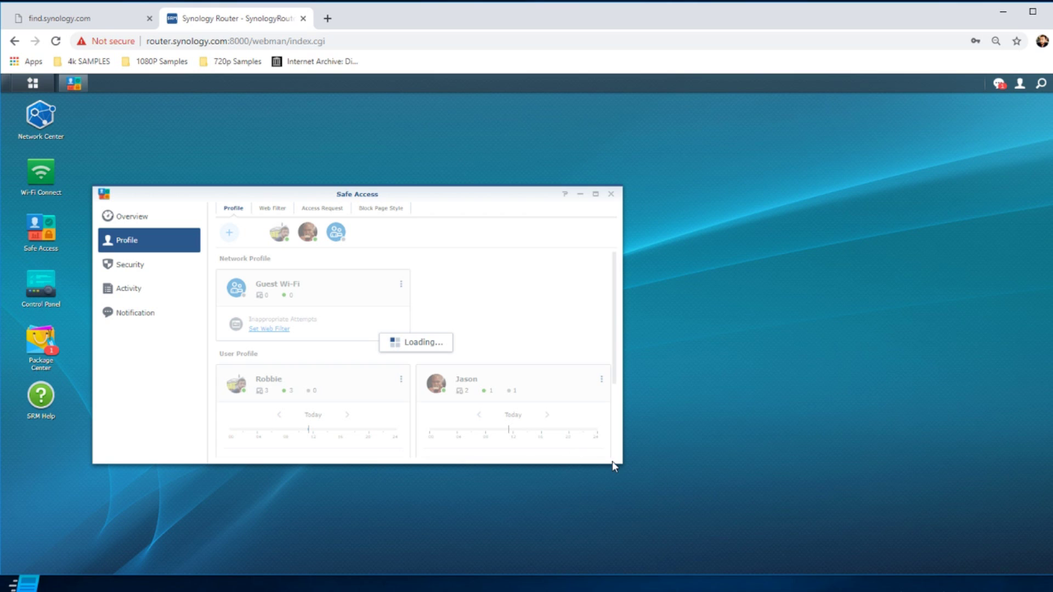
# Enlarge the Safe Access window and turn on the Employee web filter for the first user.
pyautogui.moveTo(620, 463); pyautogui.dragTo(771, 464)
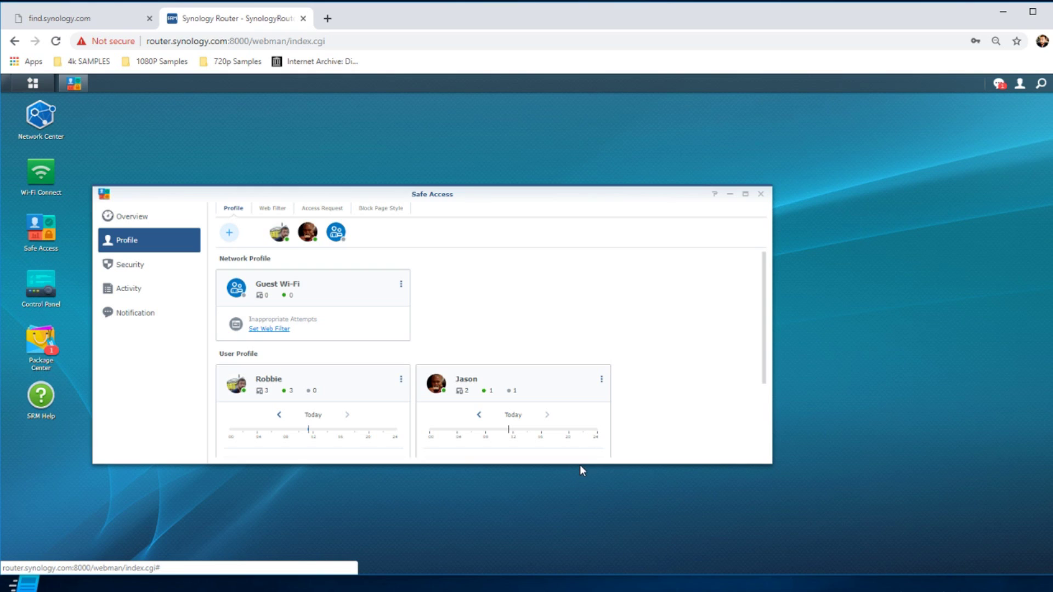
pyautogui.moveTo(580, 465); pyautogui.dragTo(571, 545)
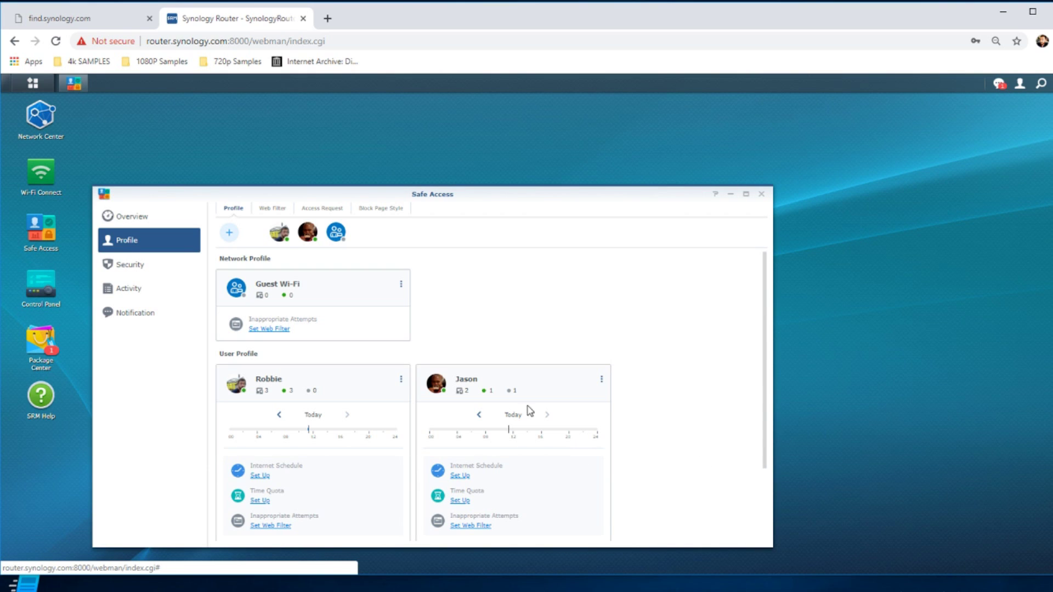
pyautogui.click(277, 526)
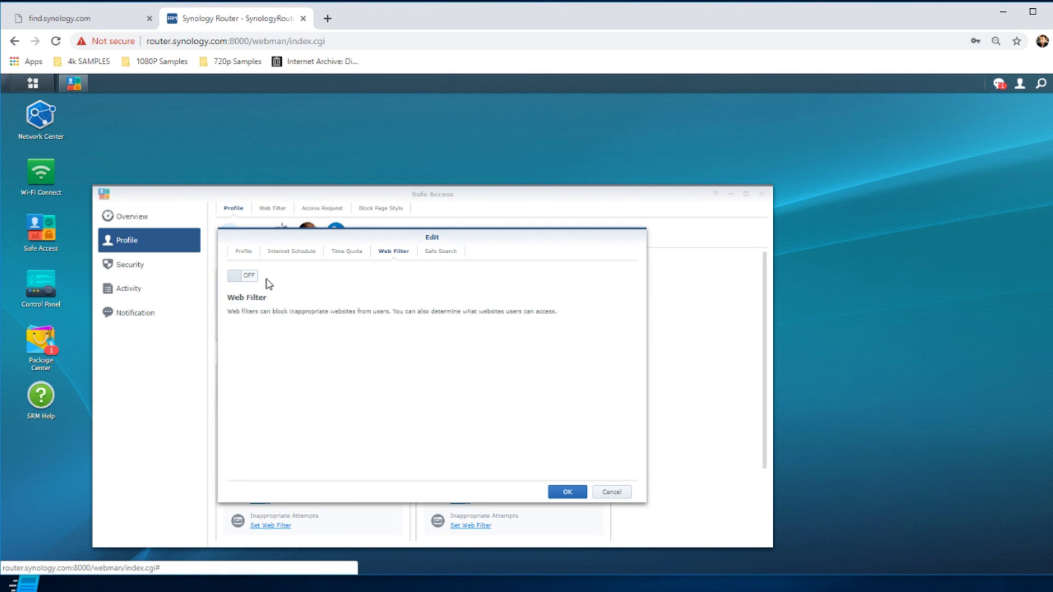
pyautogui.click(251, 277)
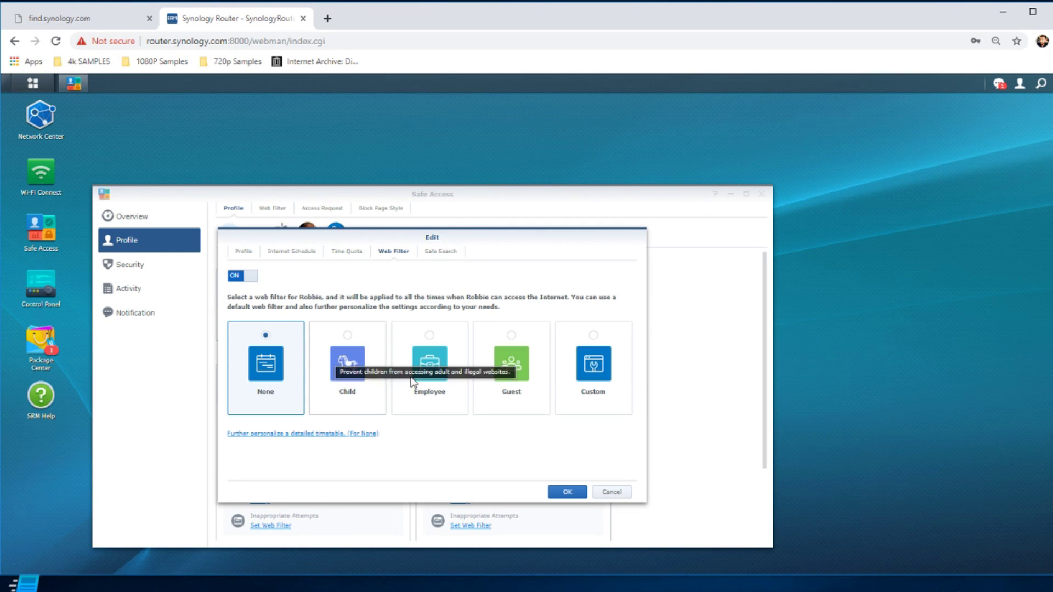
pyautogui.click(429, 336)
pyautogui.click(568, 492)
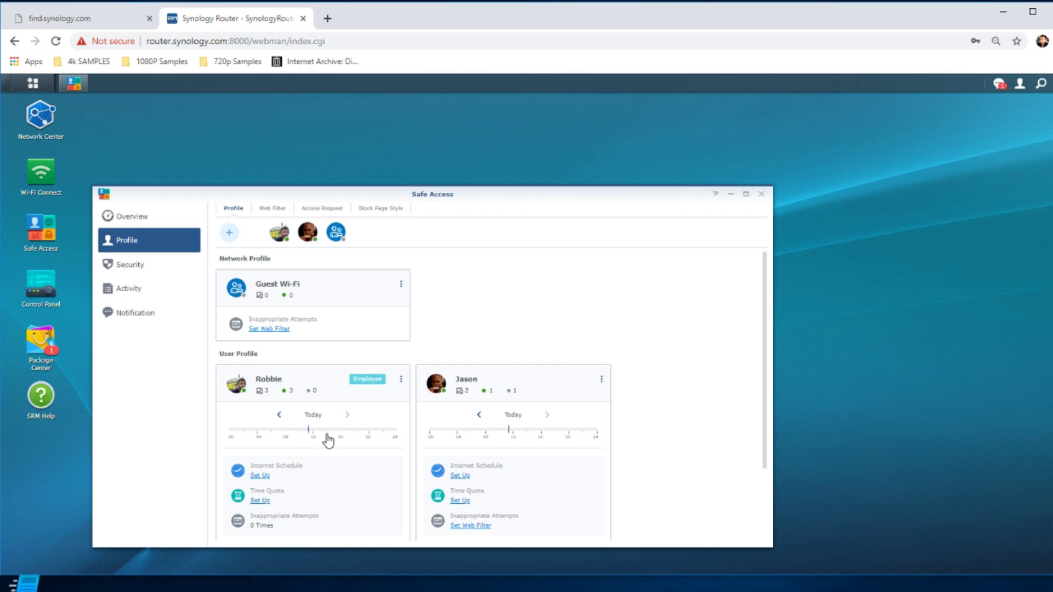
pyautogui.click(261, 501)
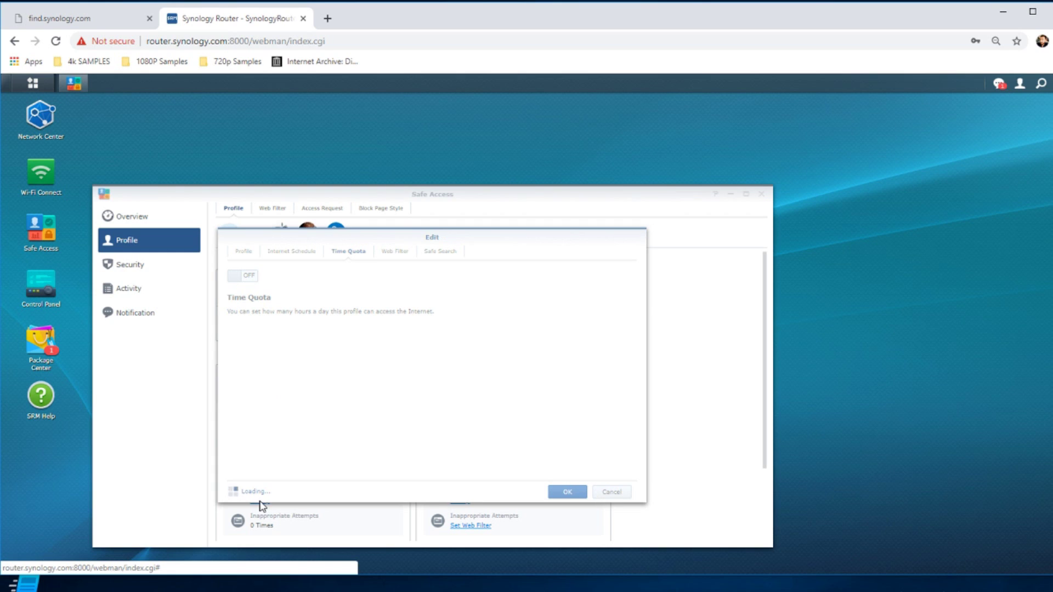
pyautogui.click(241, 277)
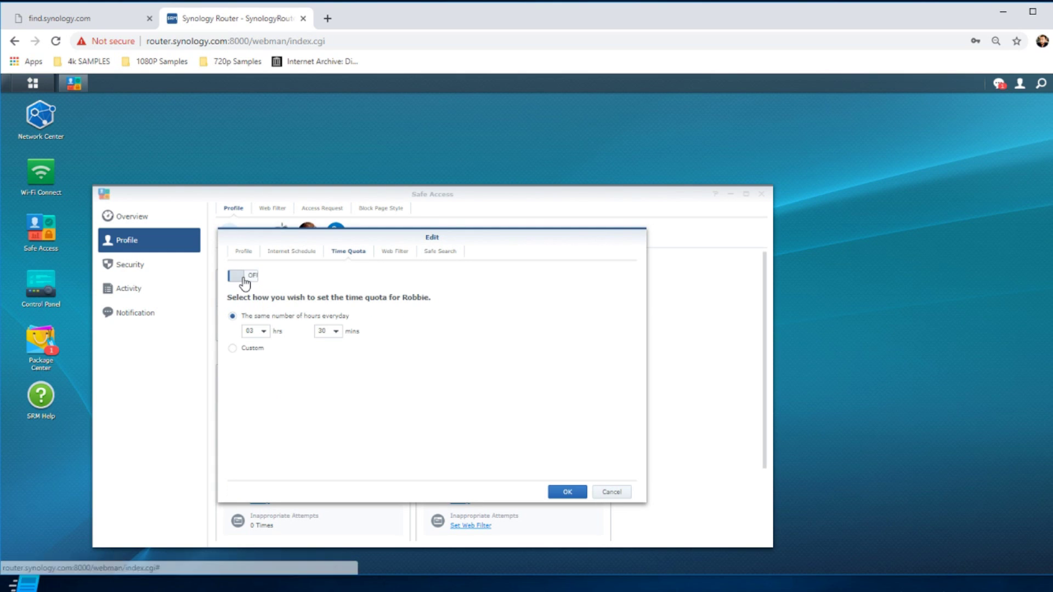
pyautogui.click(234, 349)
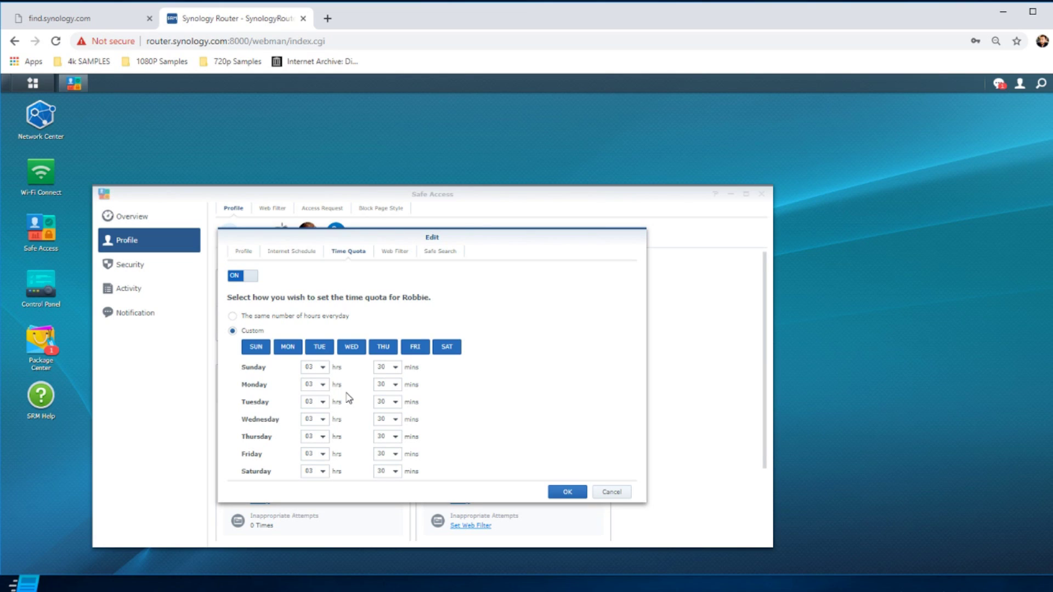
pyautogui.click(609, 492)
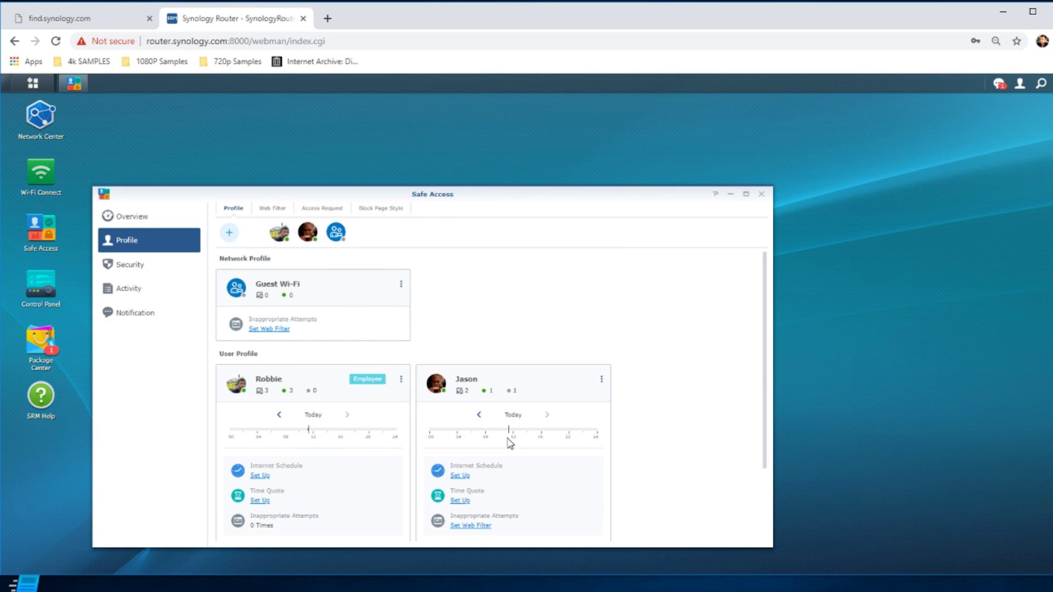
pyautogui.click(260, 476)
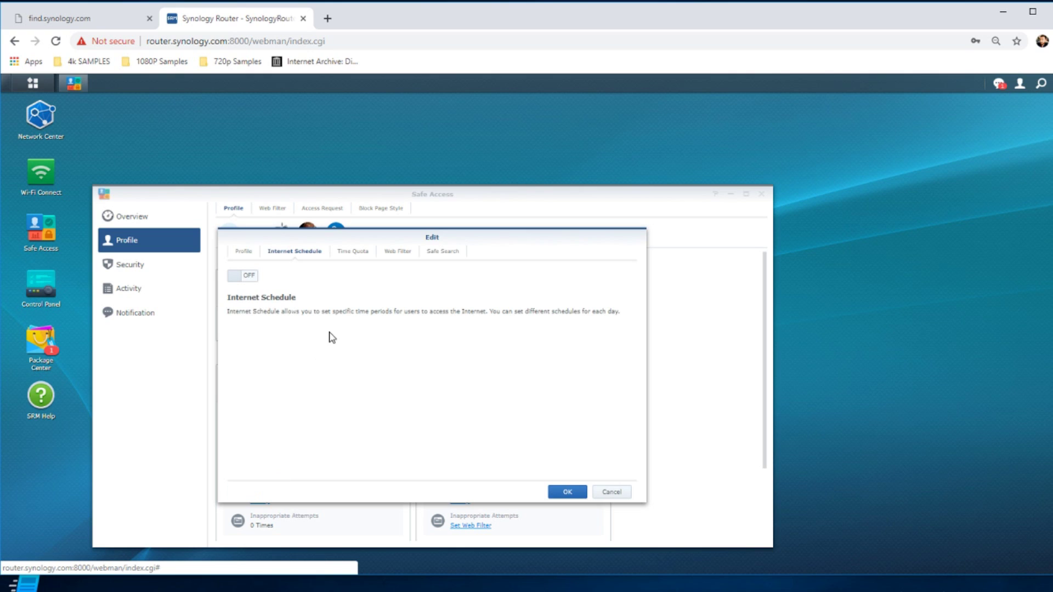
pyautogui.click(452, 256)
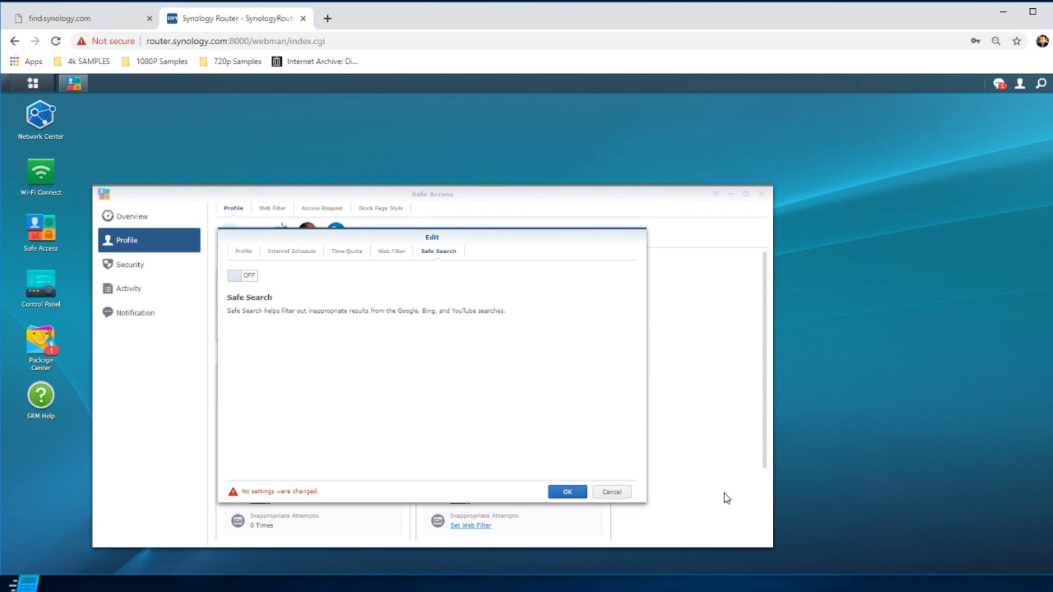
pyautogui.click(613, 492)
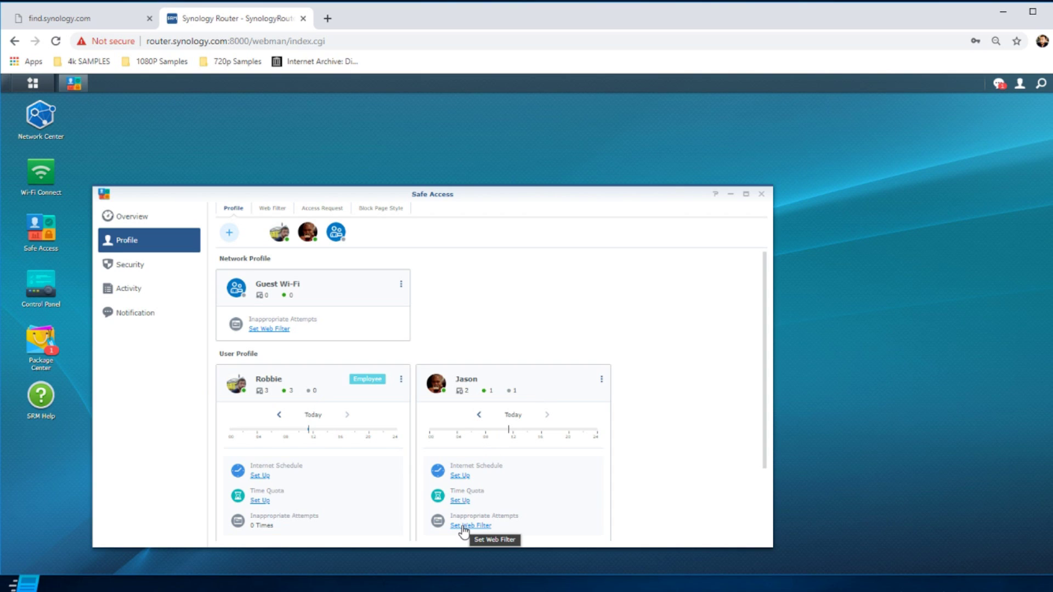
# Turn on the Child web filter for the second user, then view Security's Network Protection settings.
pyautogui.click(481, 525)
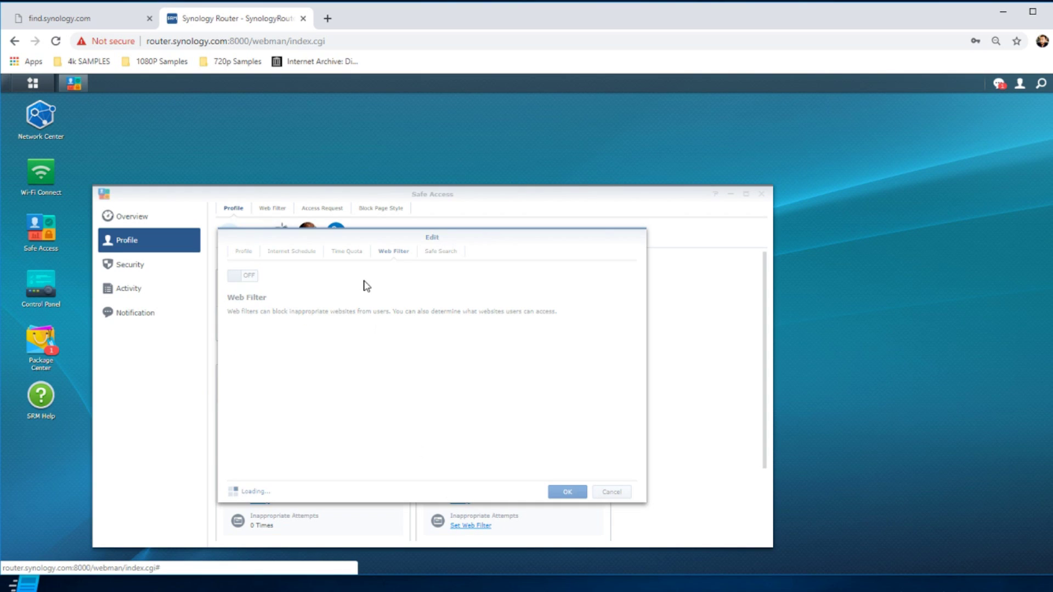
pyautogui.click(247, 279)
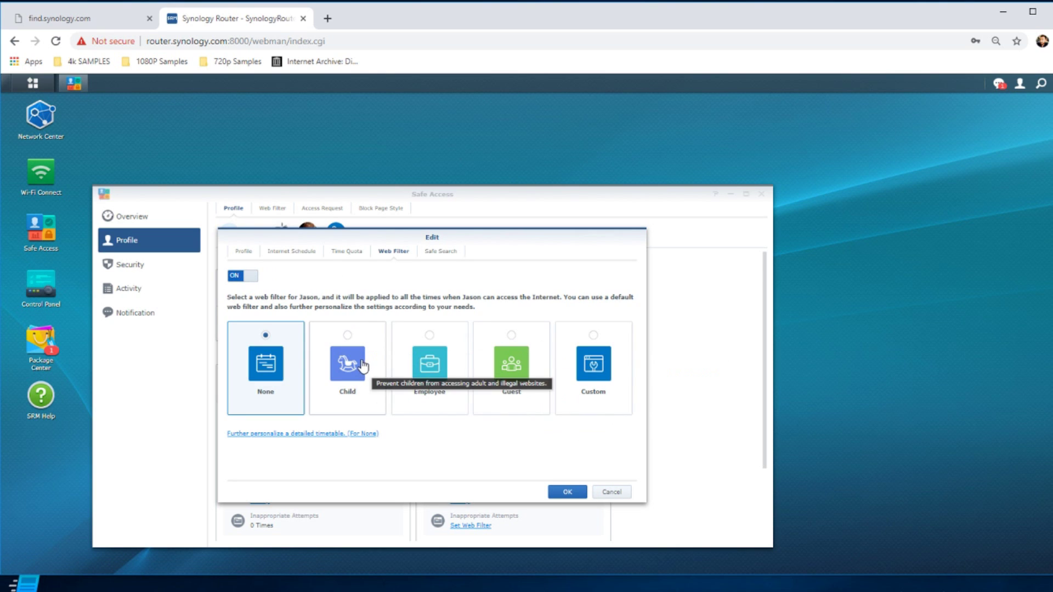
pyautogui.click(350, 338)
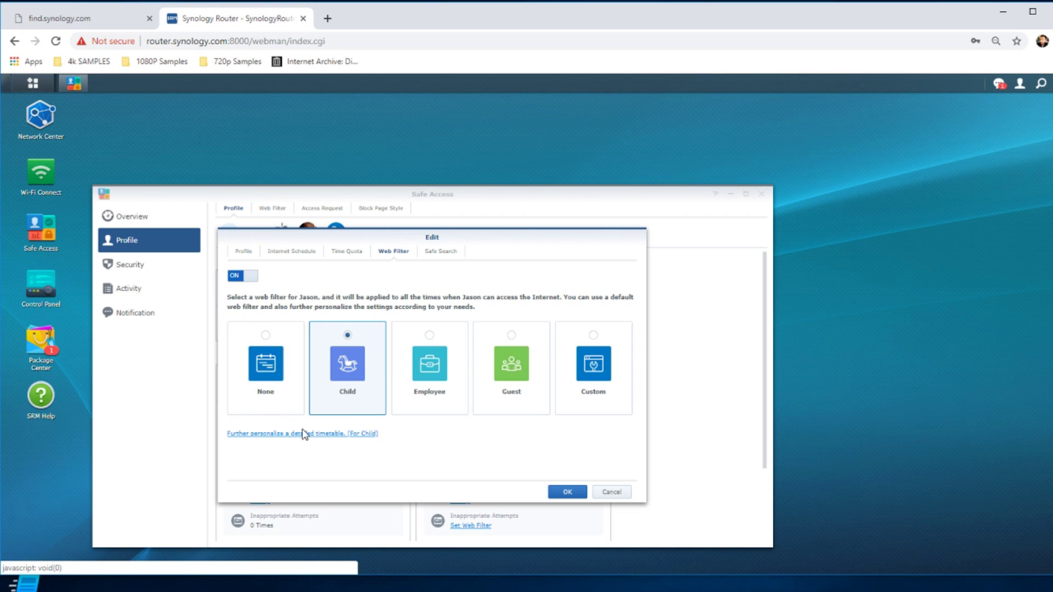
pyautogui.click(569, 493)
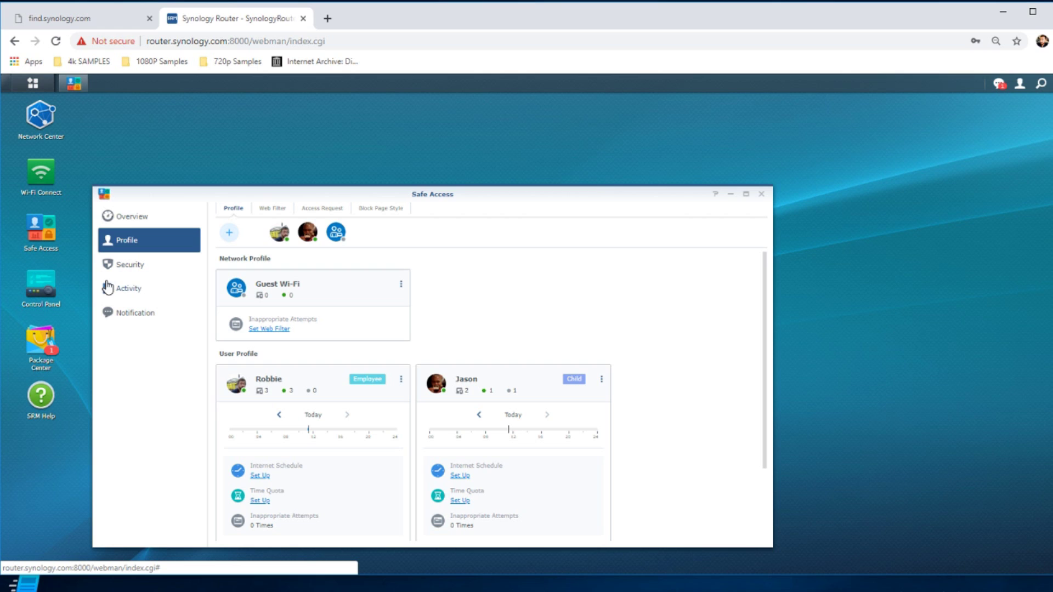
pyautogui.click(130, 269)
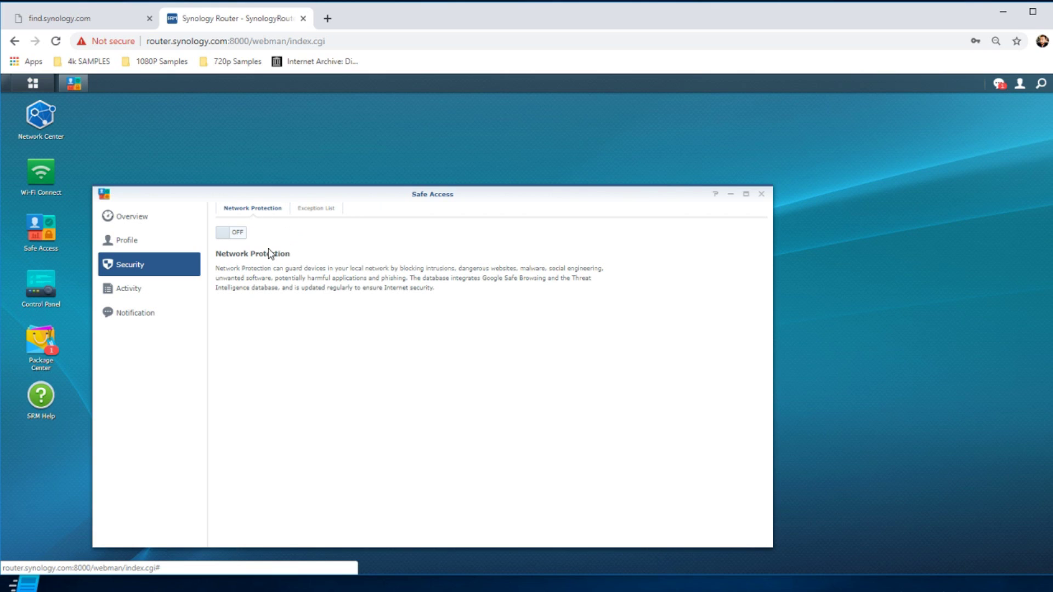
# View the Activity log, Report tab and Notification settings, then close Safe Access.
pyautogui.click(127, 293)
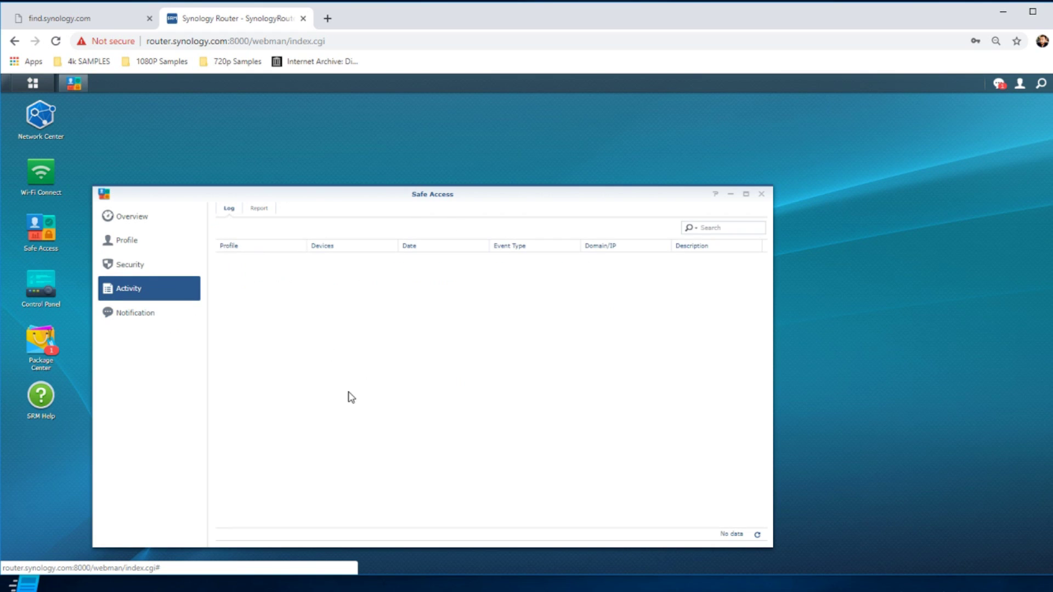
pyautogui.click(258, 209)
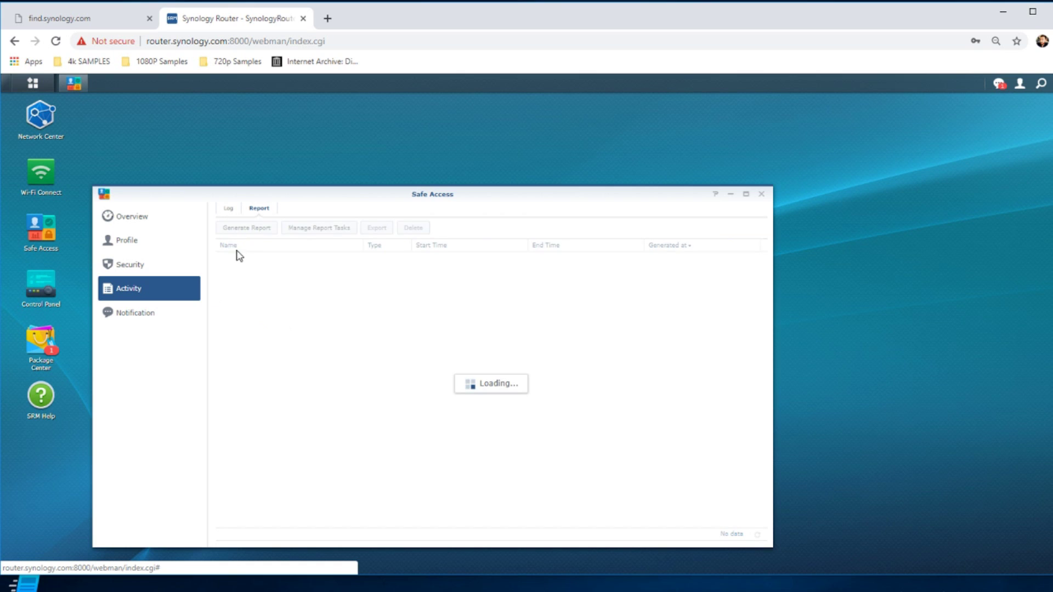
pyautogui.click(146, 313)
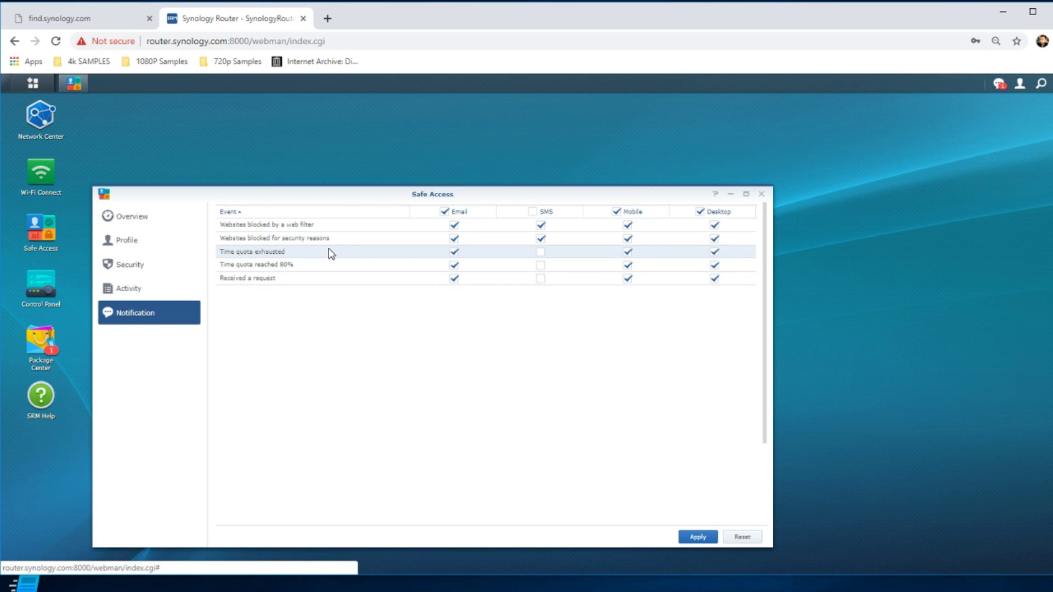
pyautogui.click(762, 195)
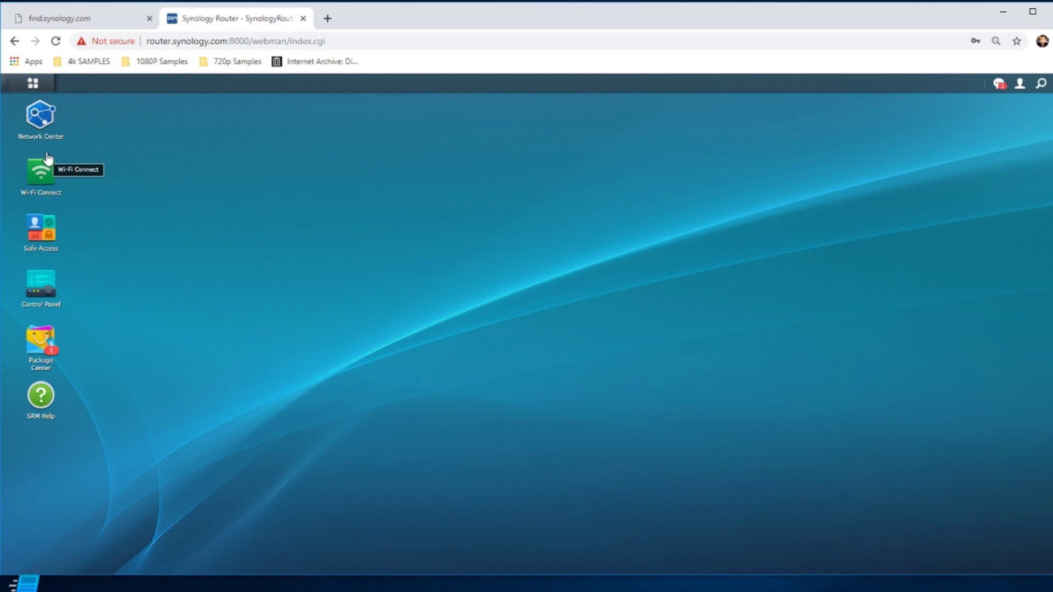
# Open and centre Wi-Fi Connect, view the Living Room and Basement Wi-Fi points, then open Guest Network.
pyautogui.click(44, 183)
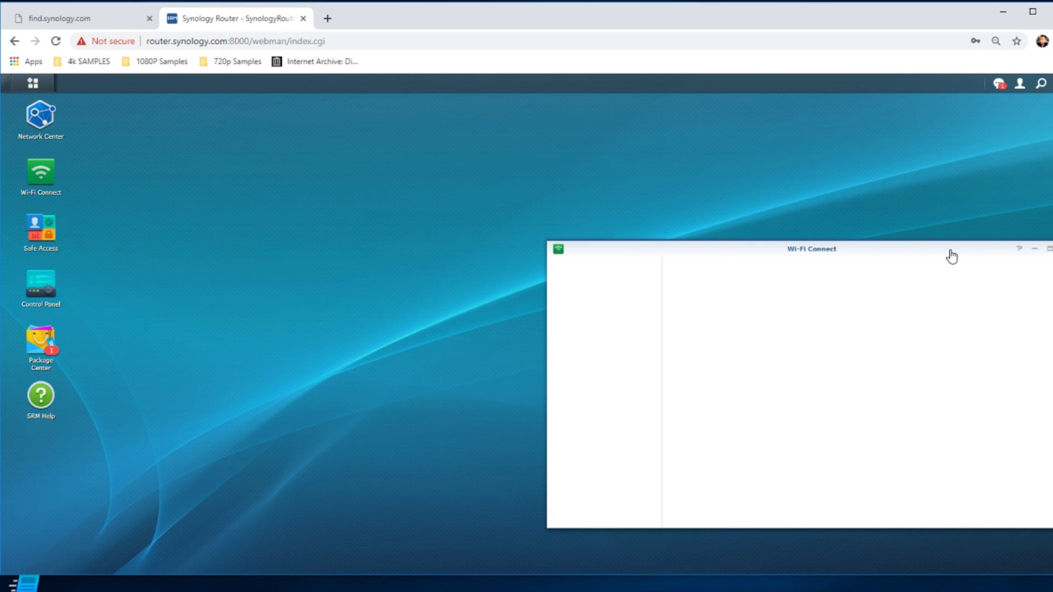
pyautogui.moveTo(936, 254); pyautogui.dragTo(788, 173)
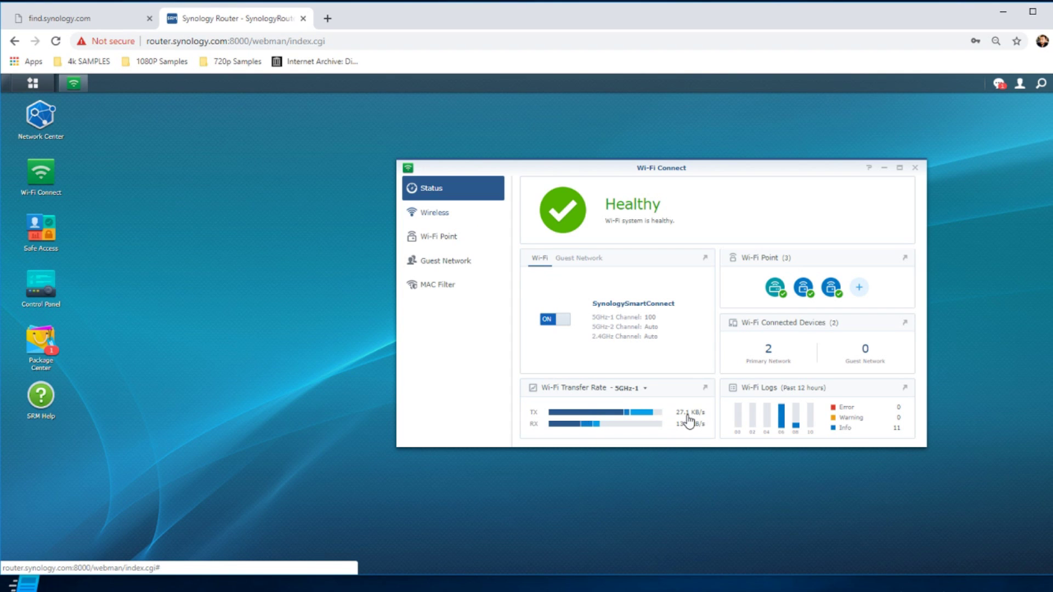
pyautogui.click(430, 215)
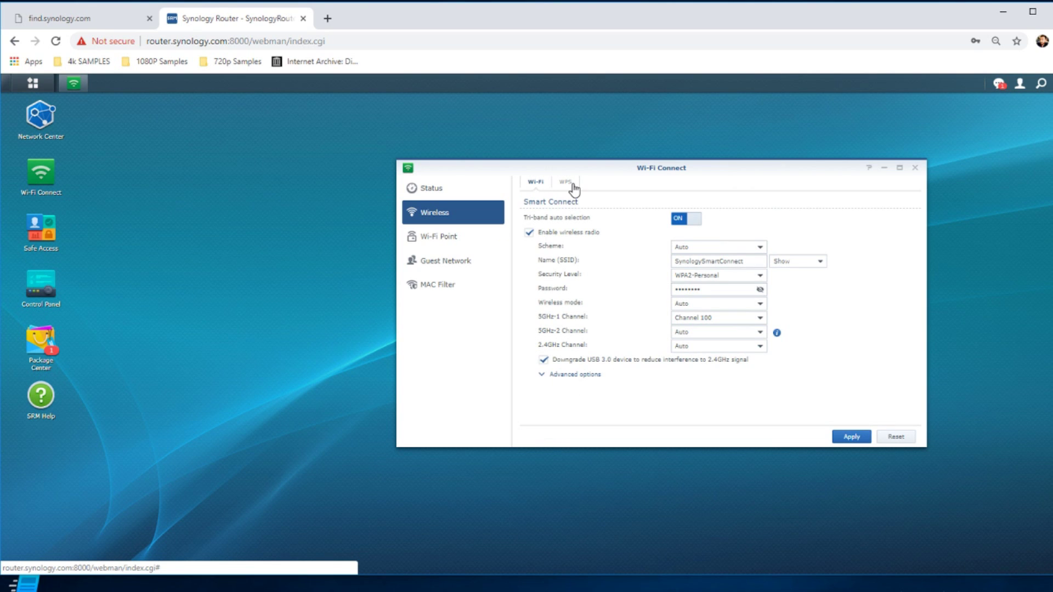
pyautogui.click(480, 246)
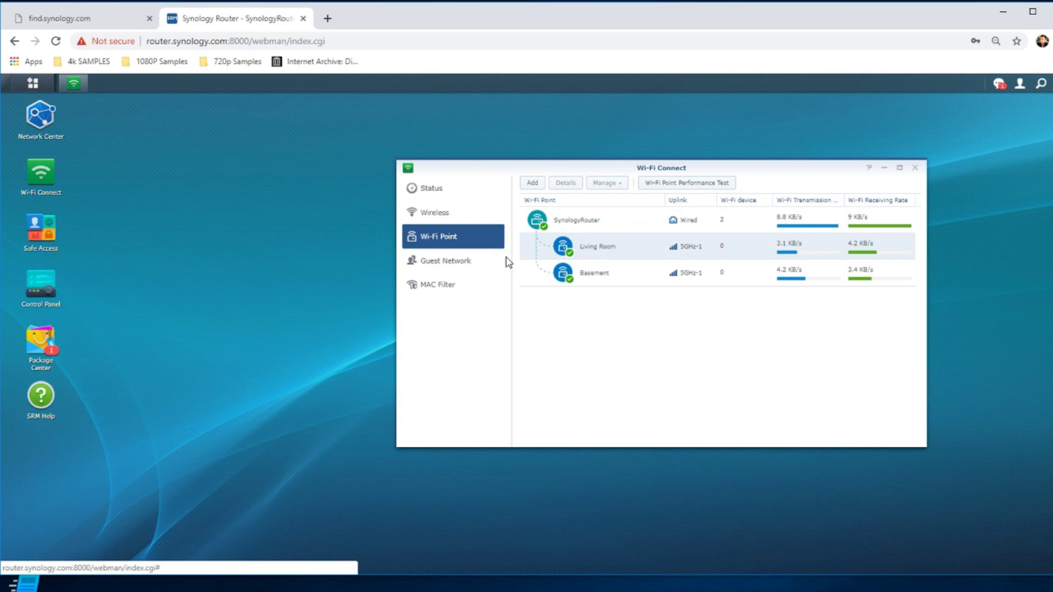
pyautogui.click(439, 263)
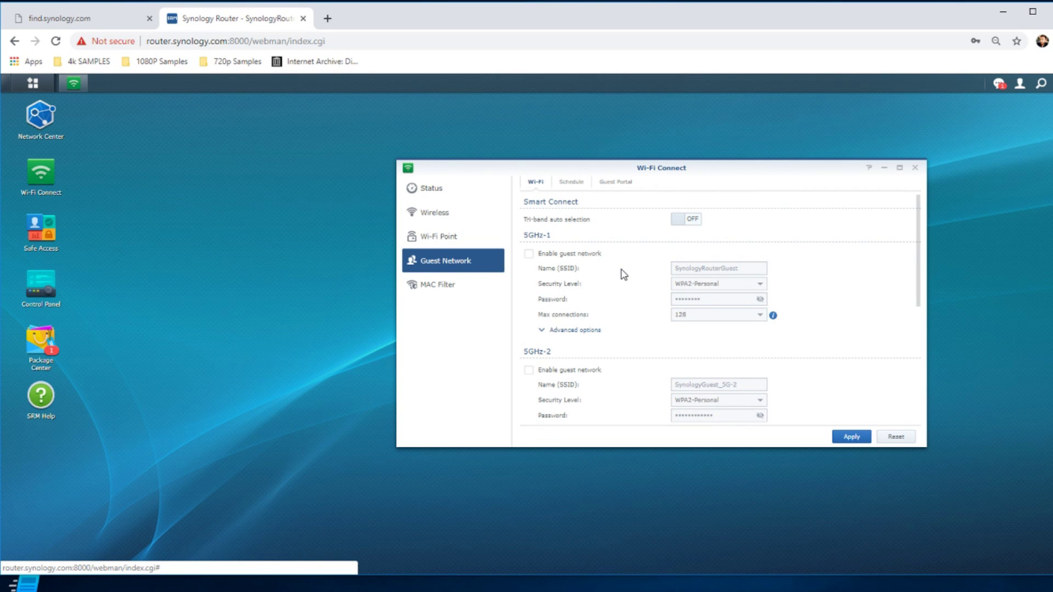
# Check the guest Schedule, Guest Portal and Wi-Fi tabs, then open the empty MAC Filter list.
pyautogui.click(567, 183)
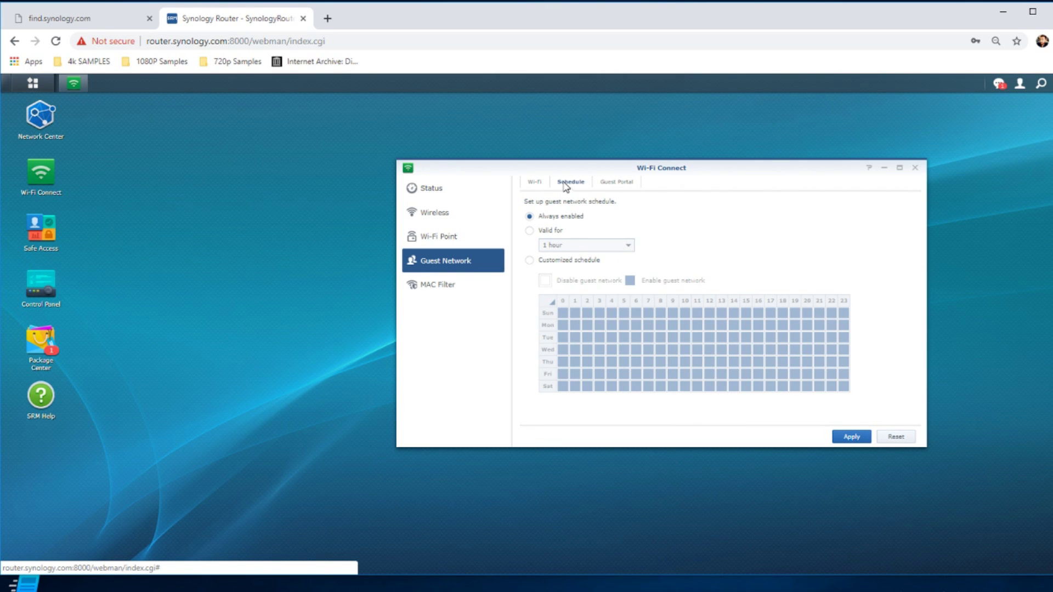
pyautogui.click(619, 184)
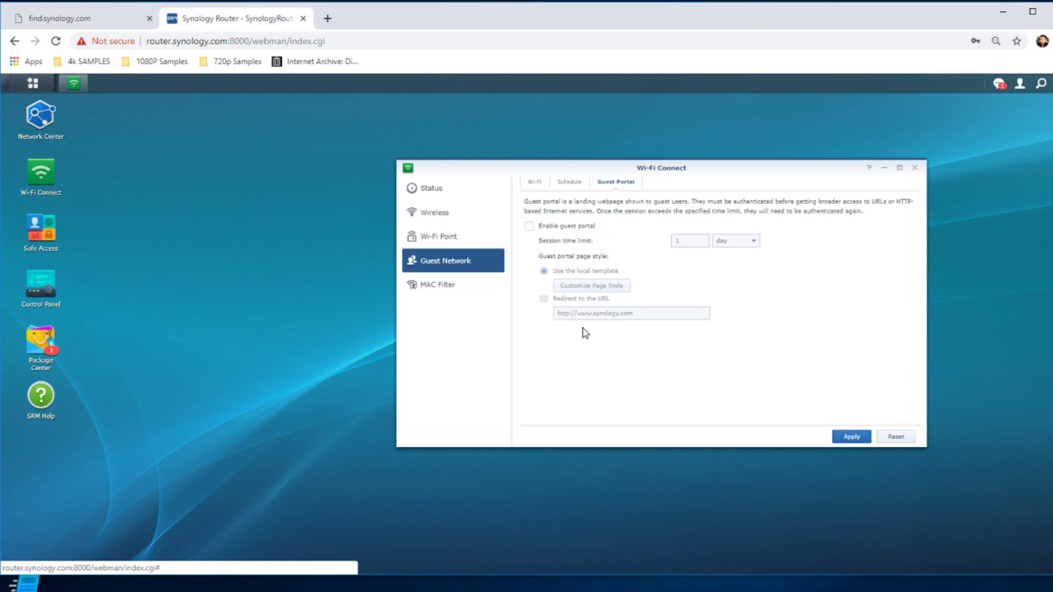
pyautogui.click(535, 185)
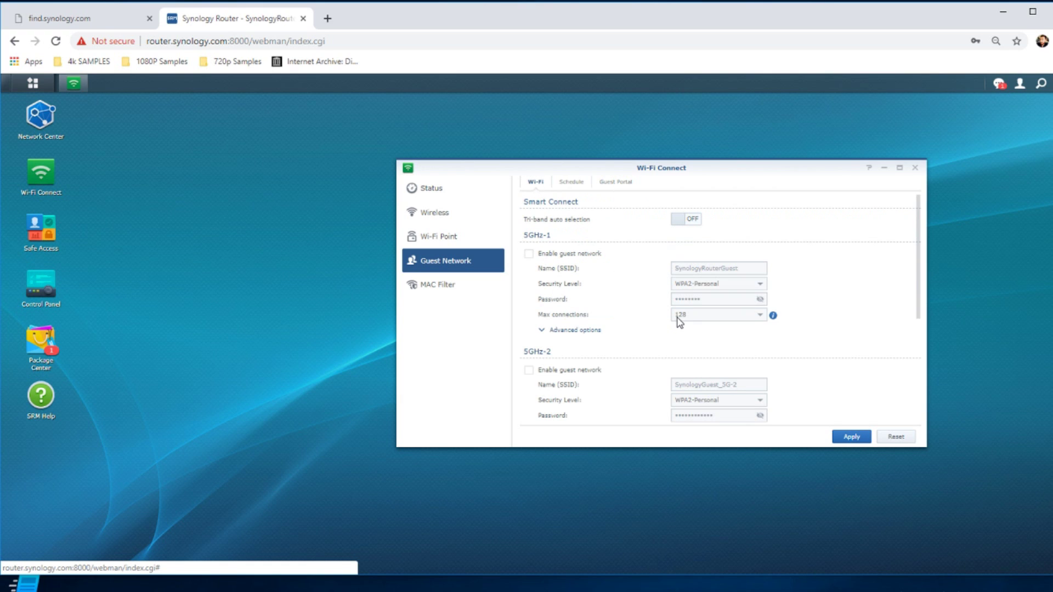
pyautogui.scroll(-3, 678, 322)
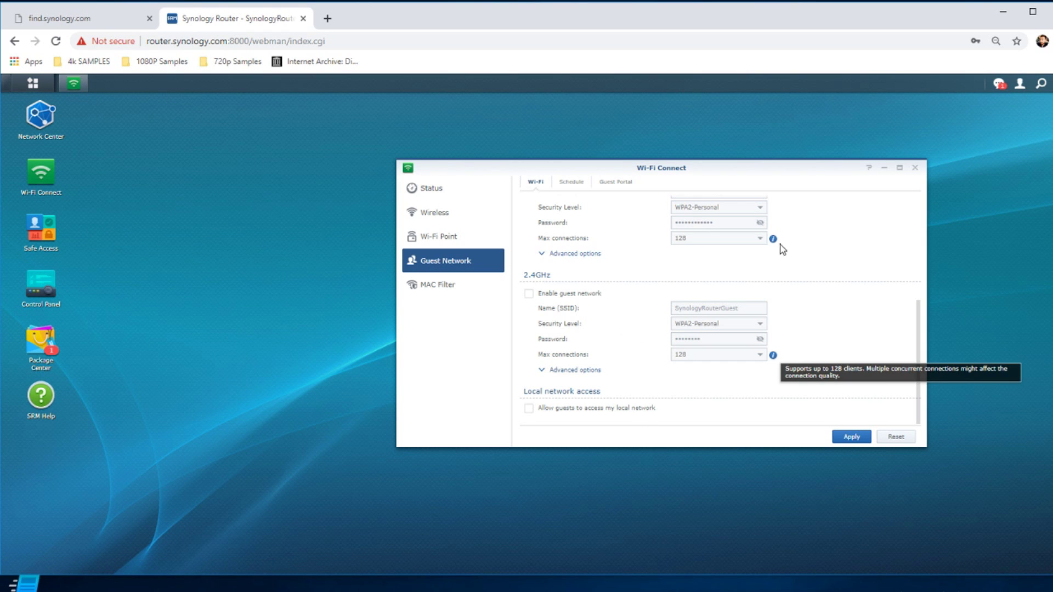
pyautogui.click(448, 284)
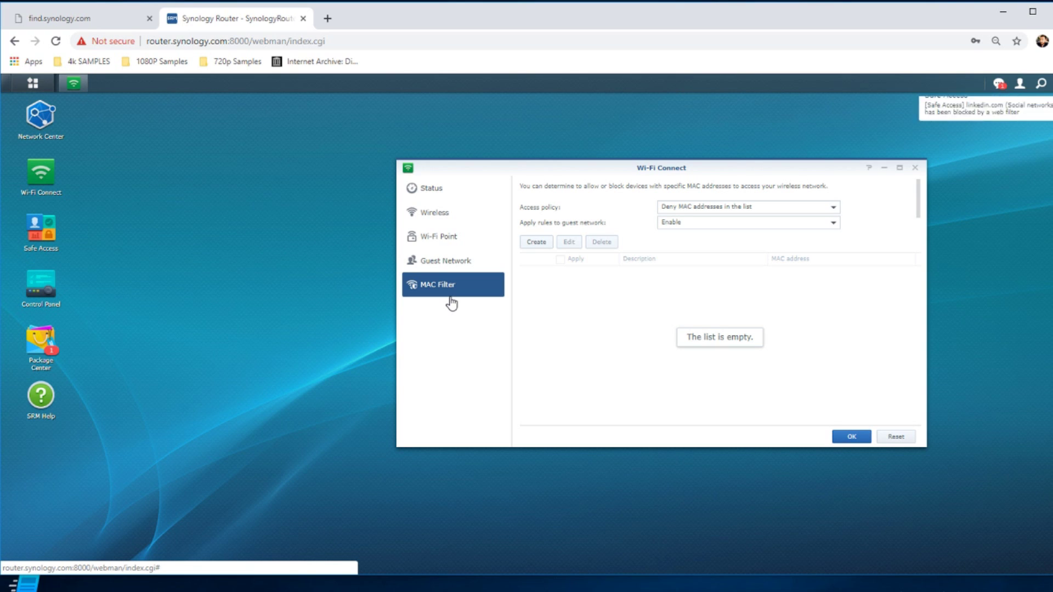
# Close Wi-Fi Connect, check the web-filter block and SRM update notifications, then launch Package Center.
pyautogui.click(914, 167)
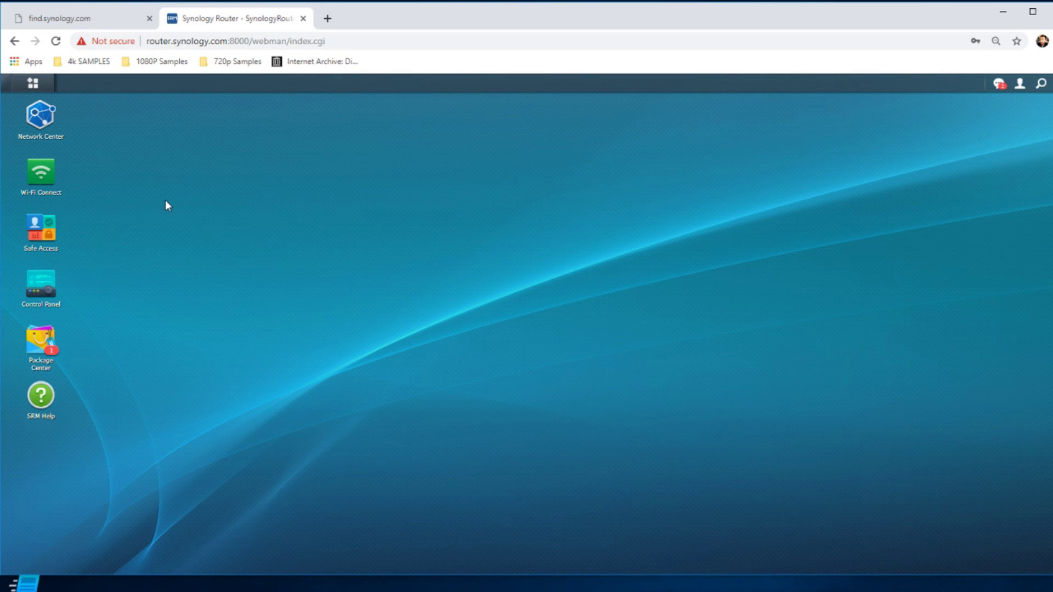
pyautogui.click(999, 84)
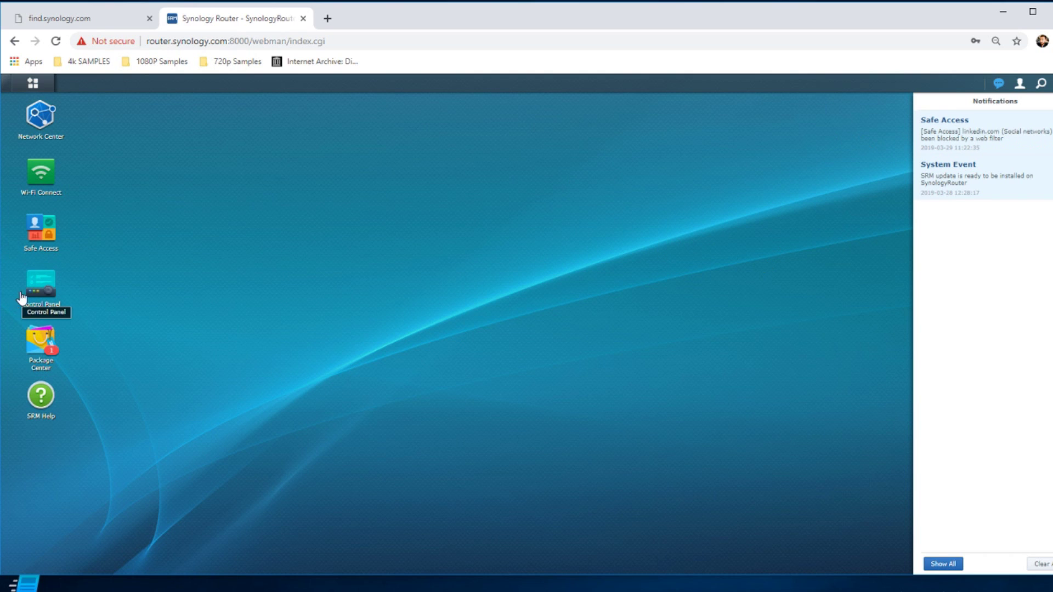
pyautogui.click(51, 347)
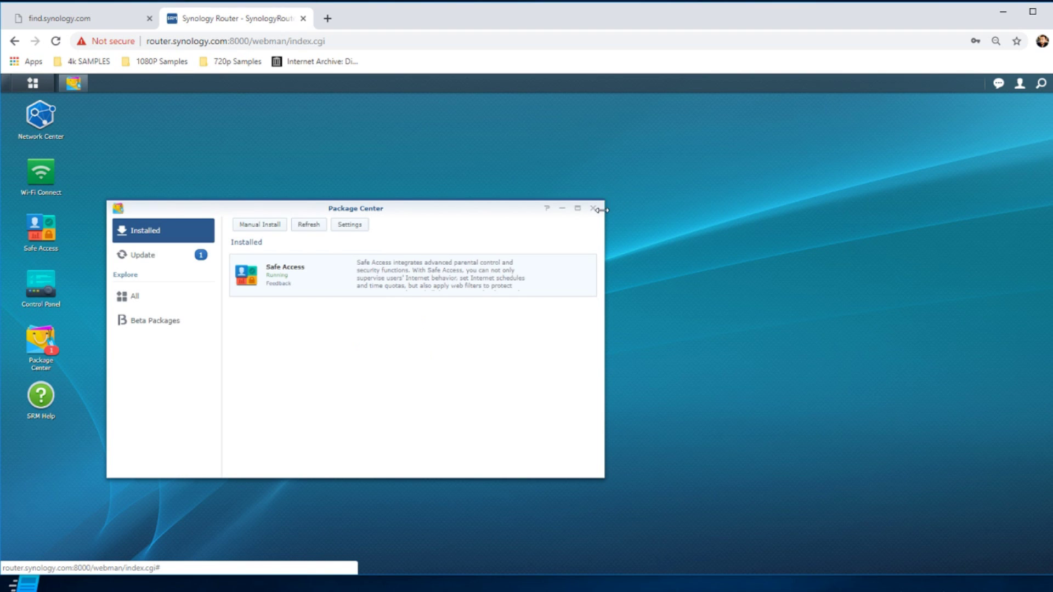
# Widen Package Center and browse All and Beta Packages, ending on the All list.
pyautogui.moveTo(604, 208); pyautogui.dragTo(752, 259)
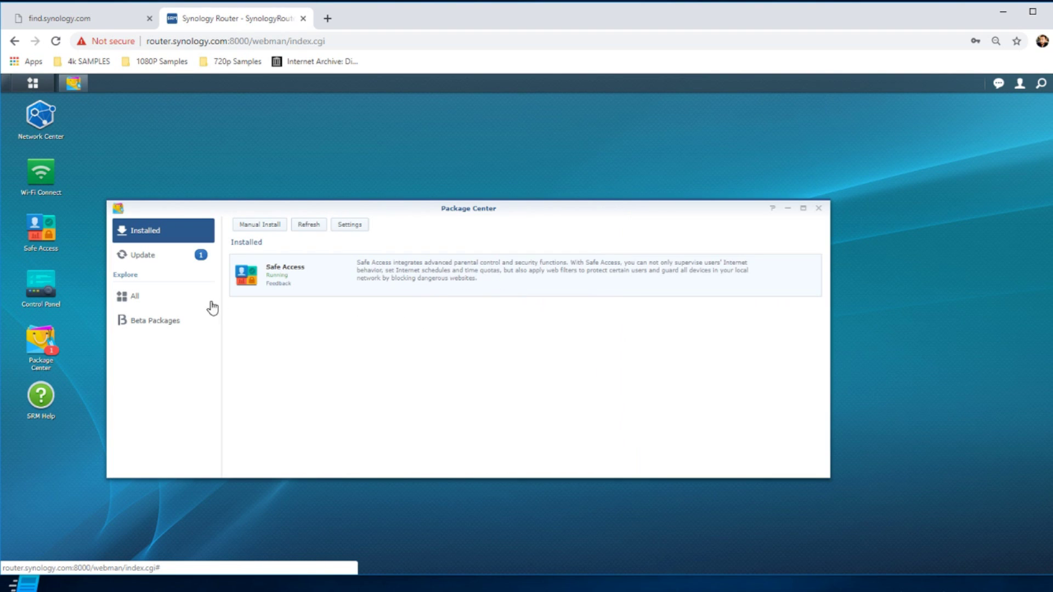
pyautogui.click(149, 305)
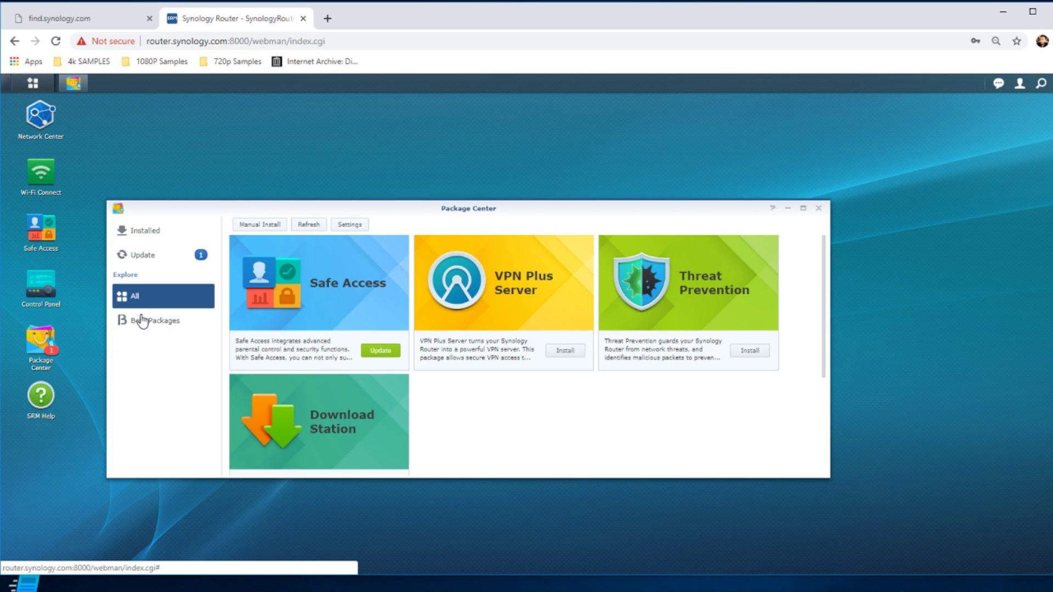
pyautogui.click(145, 321)
pyautogui.click(160, 303)
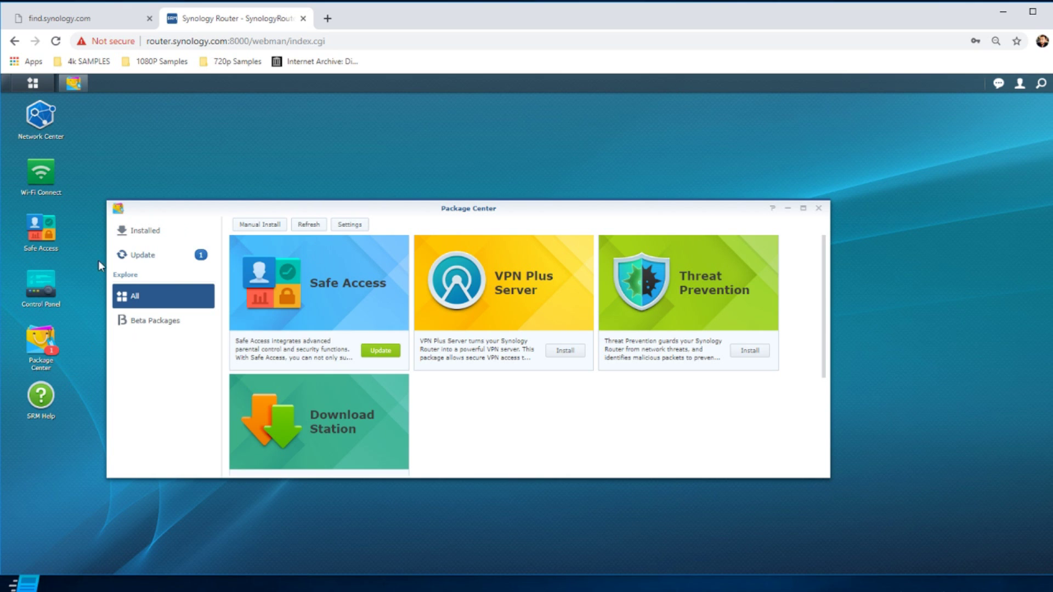
pyautogui.click(33, 83)
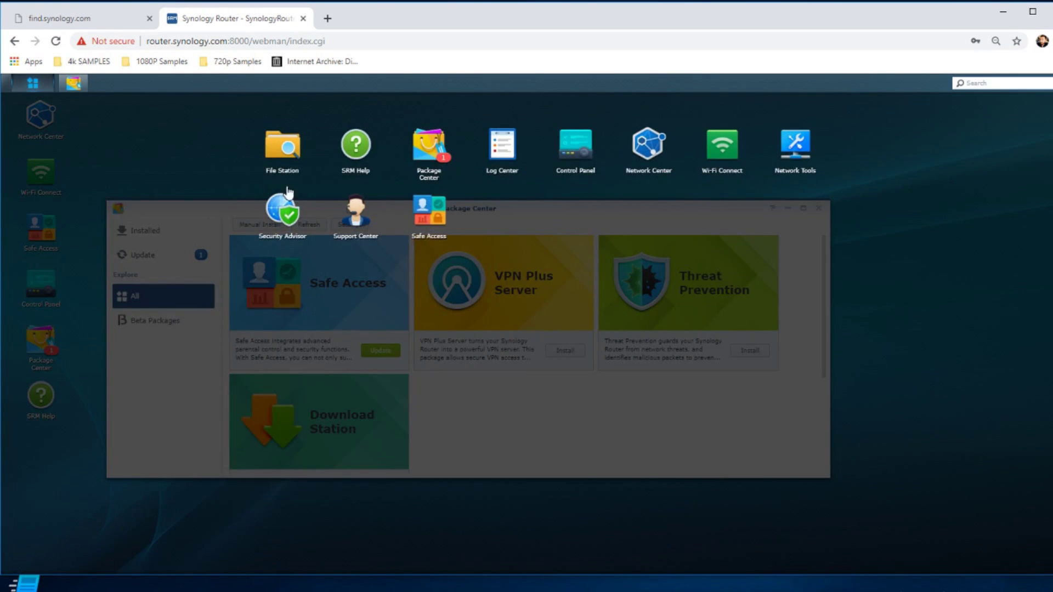
pyautogui.click(282, 147)
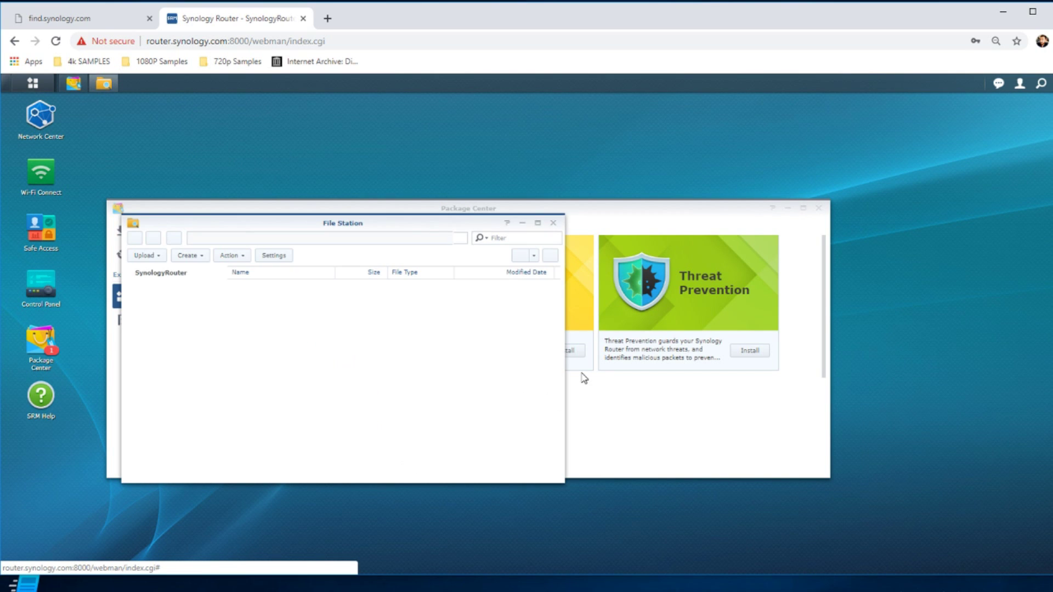
pyautogui.moveTo(563, 372); pyautogui.dragTo(707, 371)
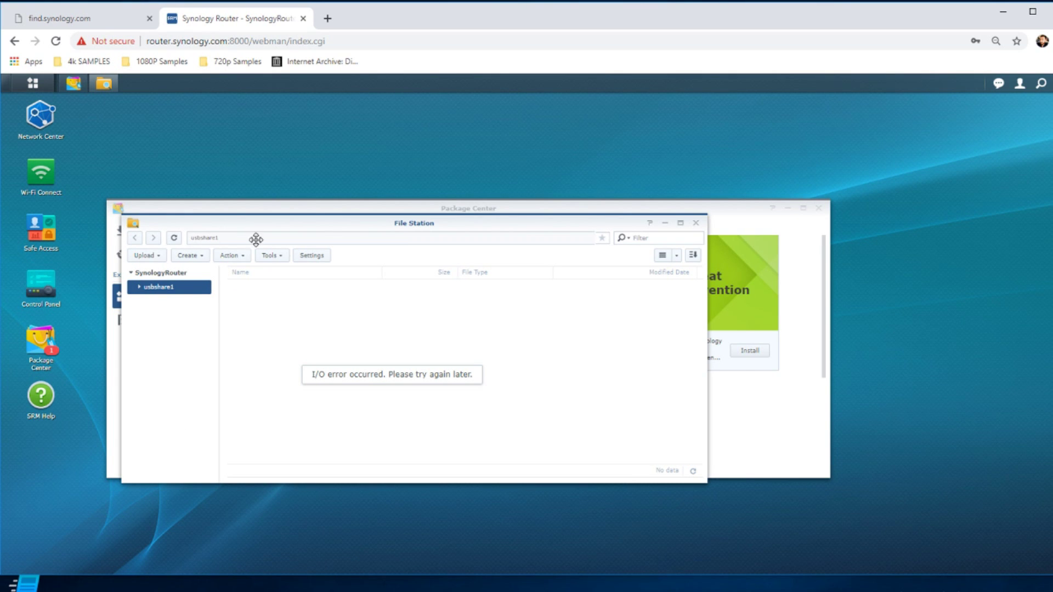
pyautogui.moveTo(233, 225); pyautogui.dragTo(286, 260)
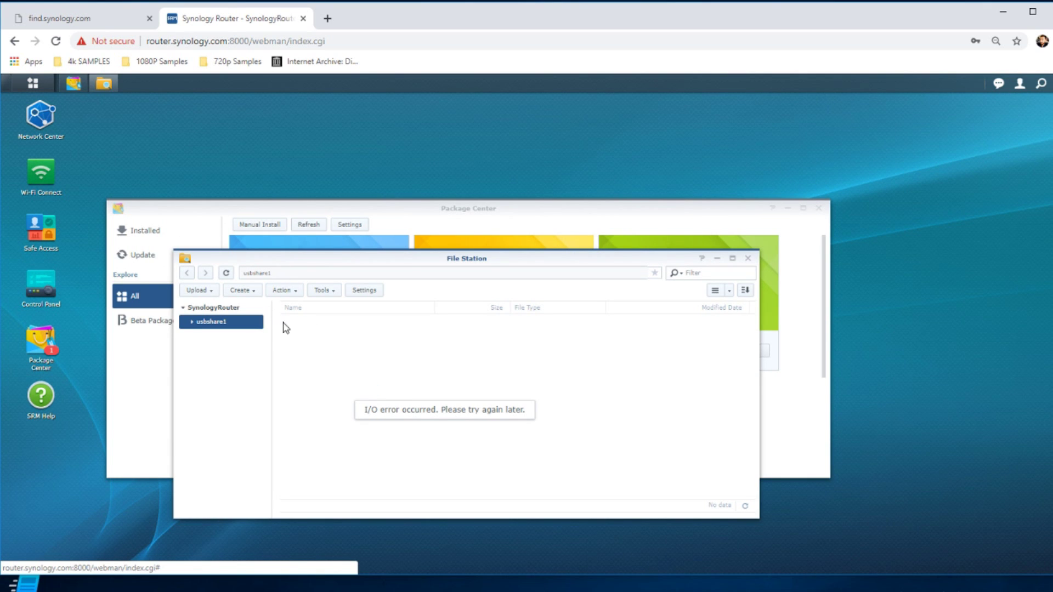
pyautogui.click(229, 274)
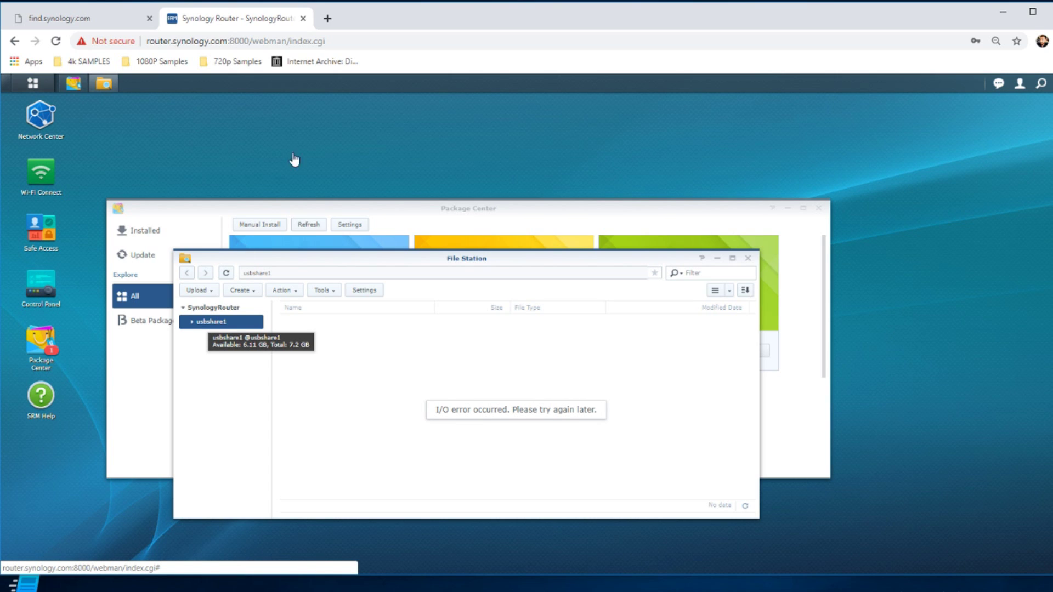
pyautogui.click(748, 258)
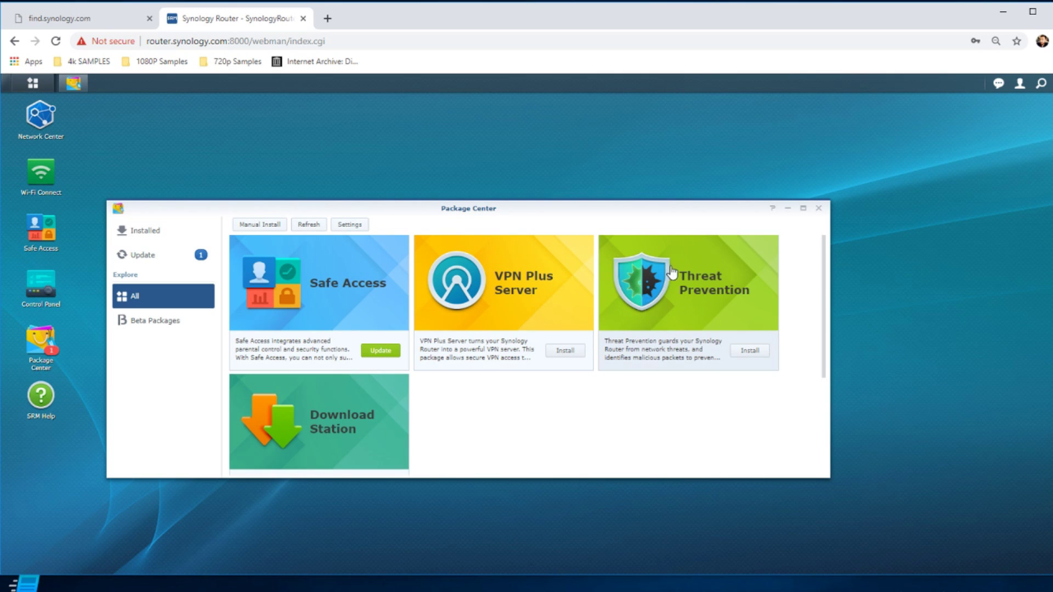
# Check Beta Packages, close Package Center, then open and dismiss the Main Menu app list twice.
pyautogui.click(181, 321)
pyautogui.click(819, 210)
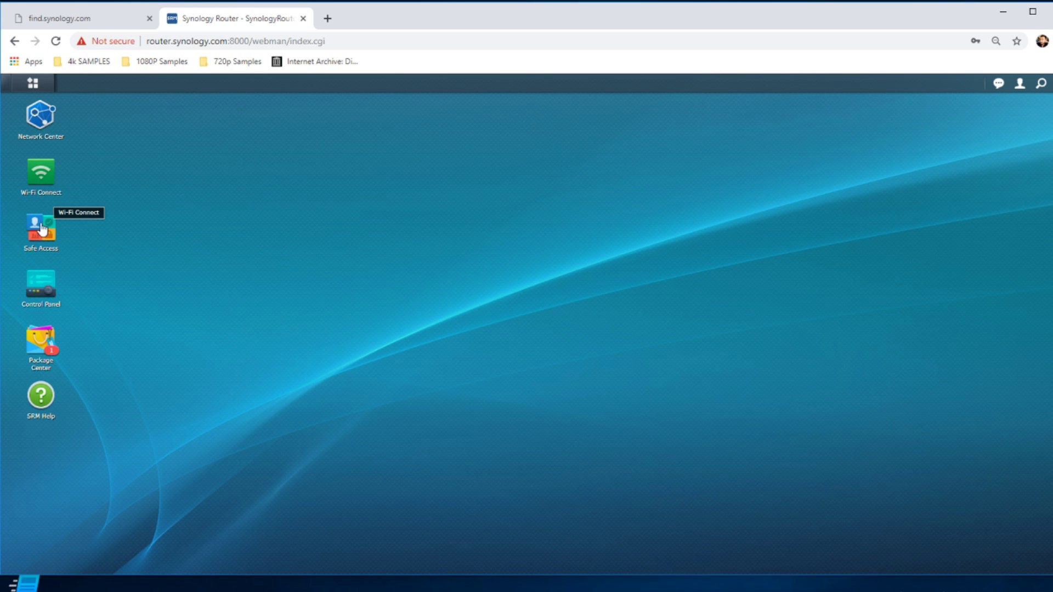
pyautogui.click(33, 83)
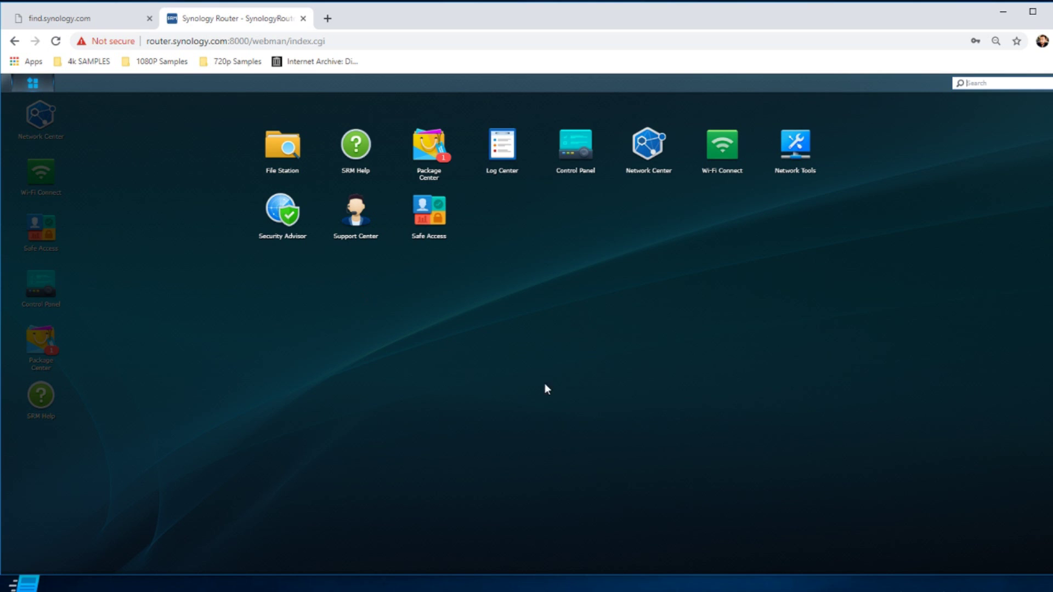
pyautogui.click(578, 362)
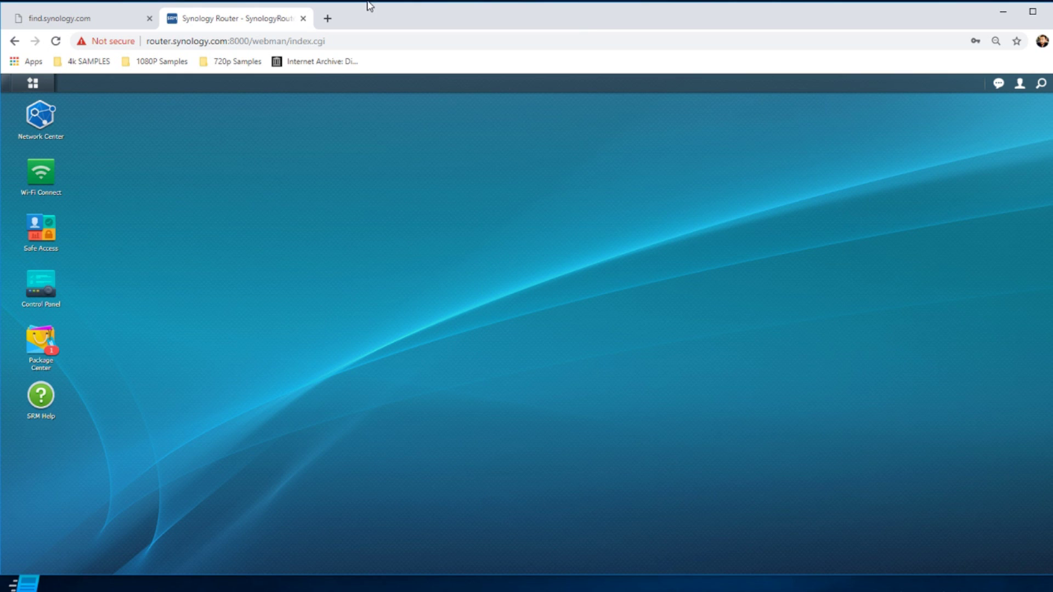
pyautogui.click(33, 83)
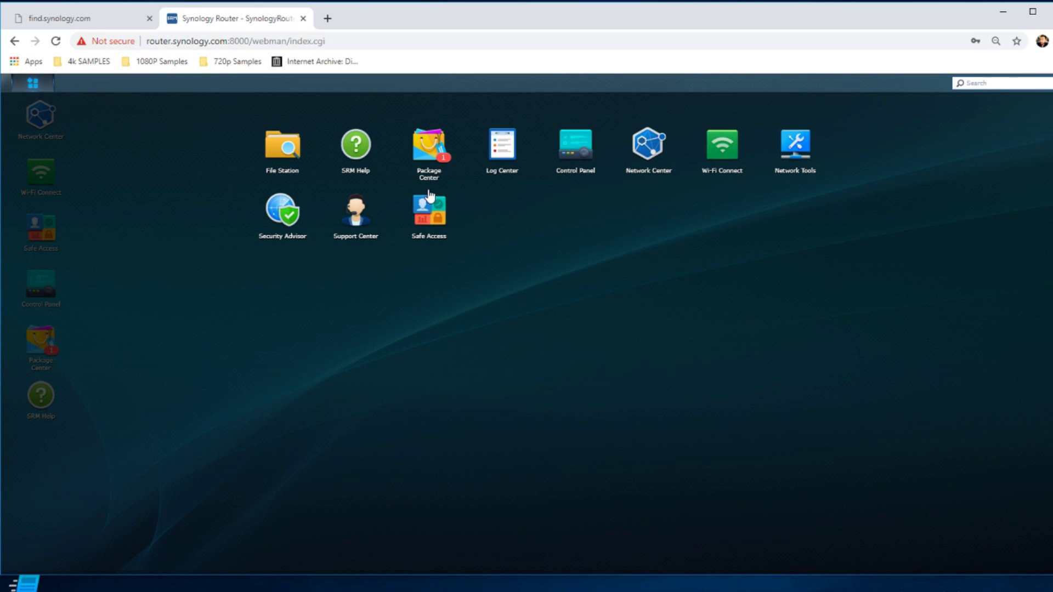
pyautogui.click(896, 343)
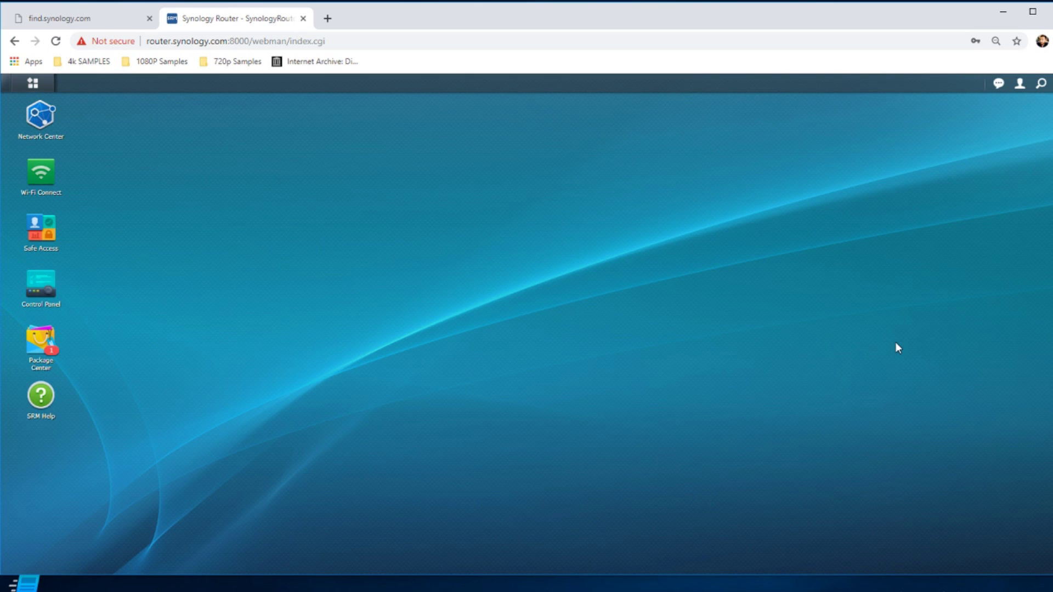